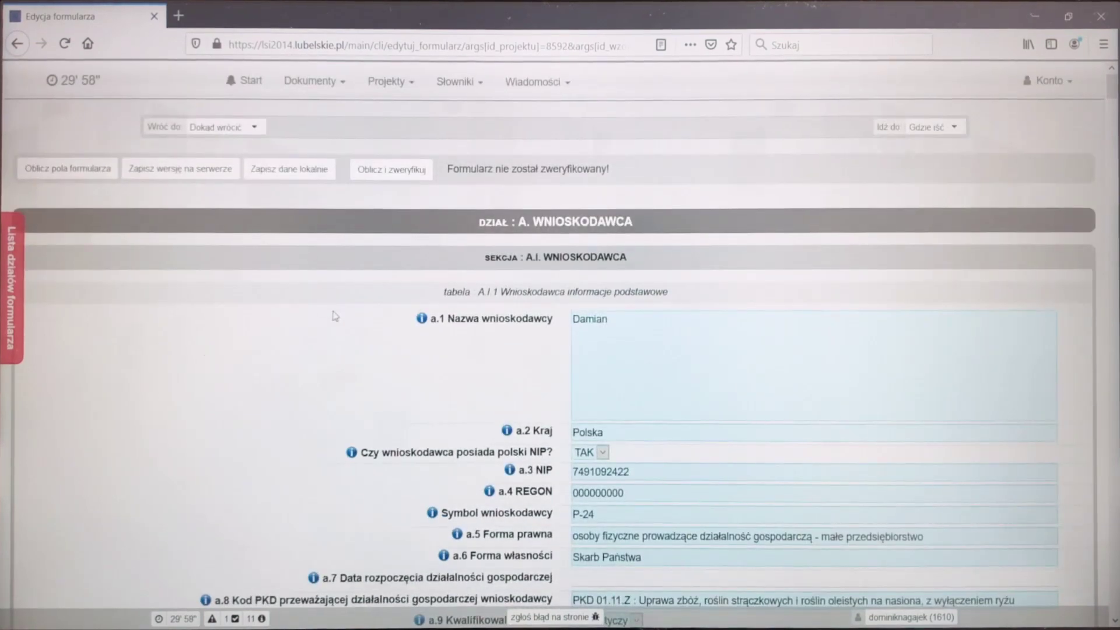
# Review the applicant's basic data in table A.I.1 and view the date picker for the business start date (a.7)
pyautogui.scroll(-2, 335, 316)
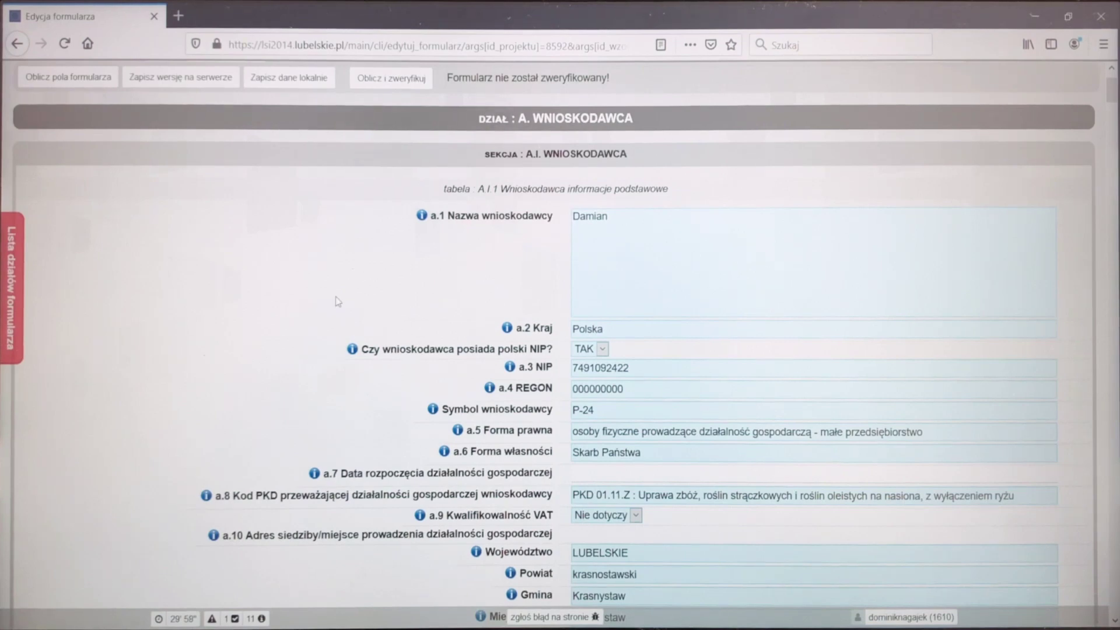
pyautogui.scroll(-1, 338, 301)
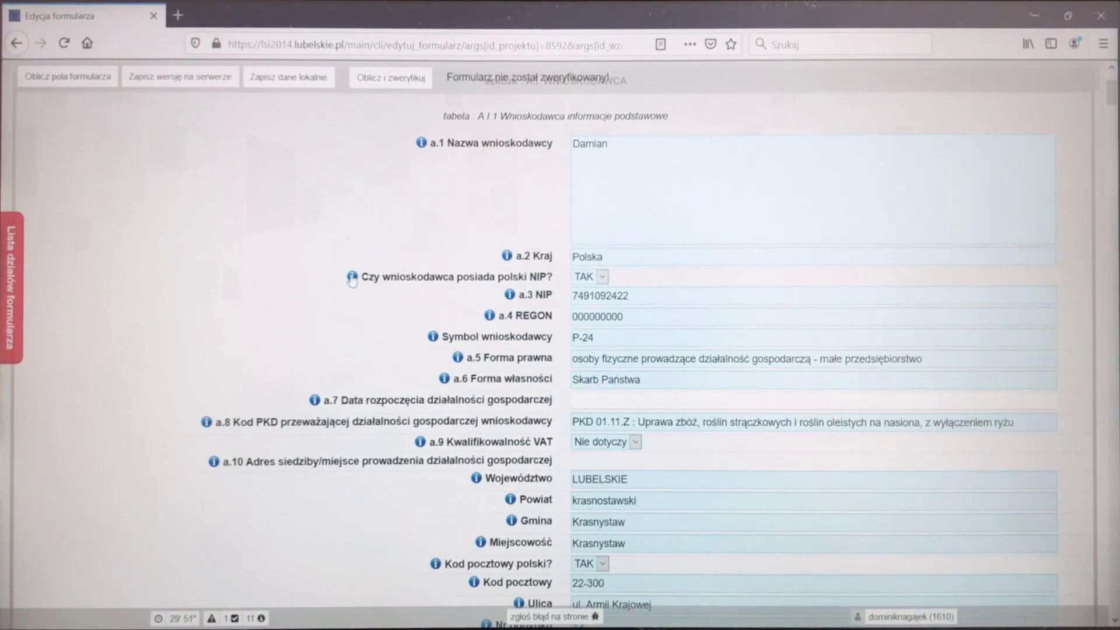
pyautogui.scroll(-2, 352, 281)
pyautogui.scroll(2, 607, 200)
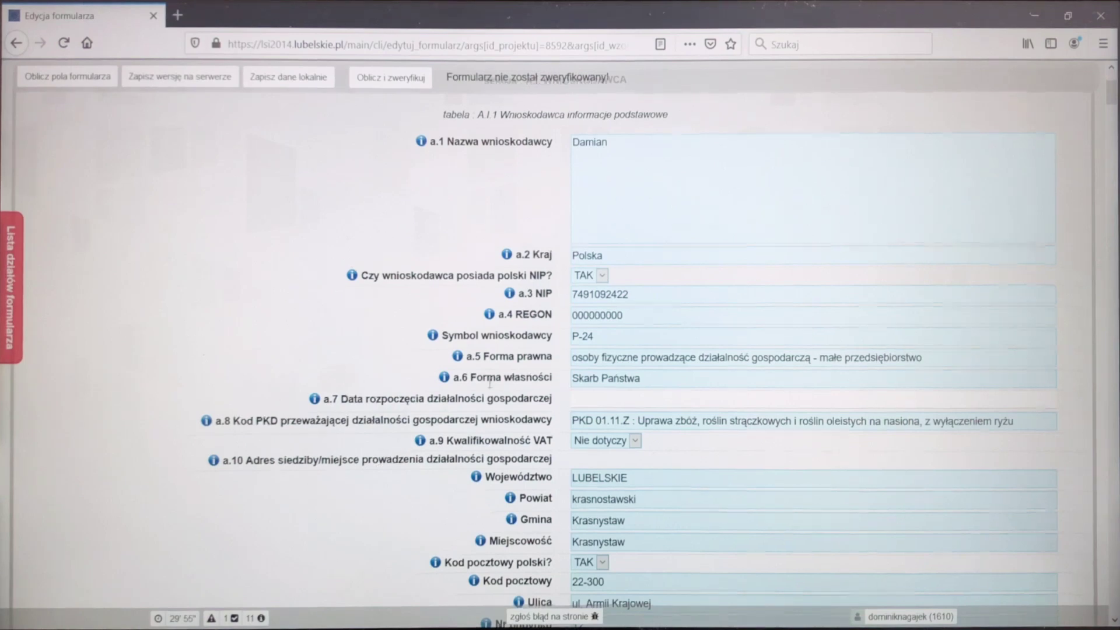
pyautogui.scroll(-2, 554, 362)
pyautogui.click(607, 331)
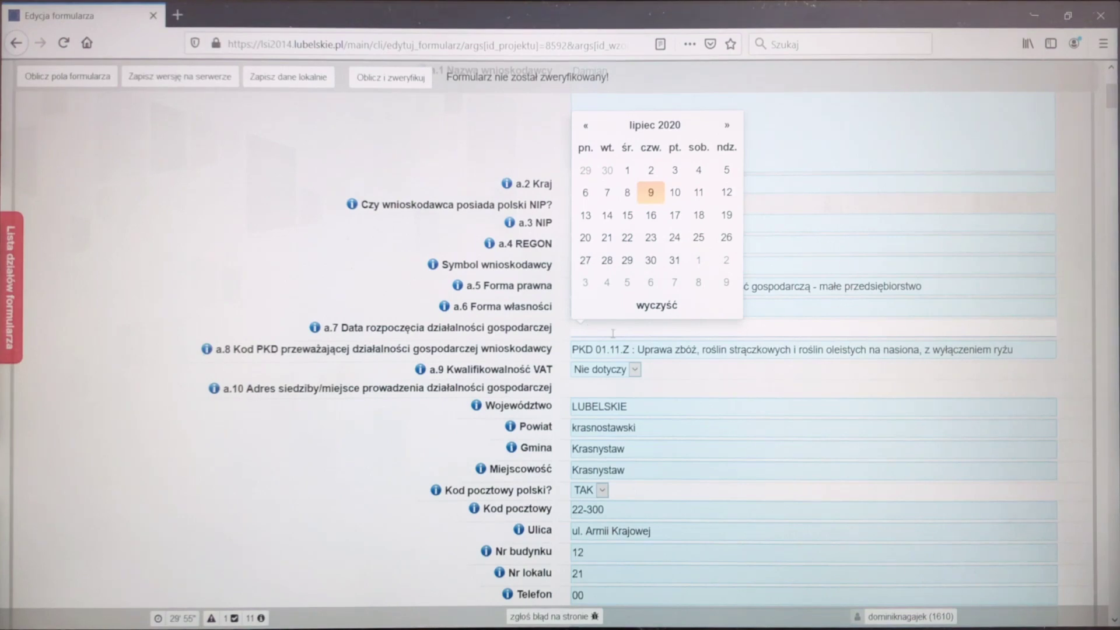
pyautogui.click(486, 327)
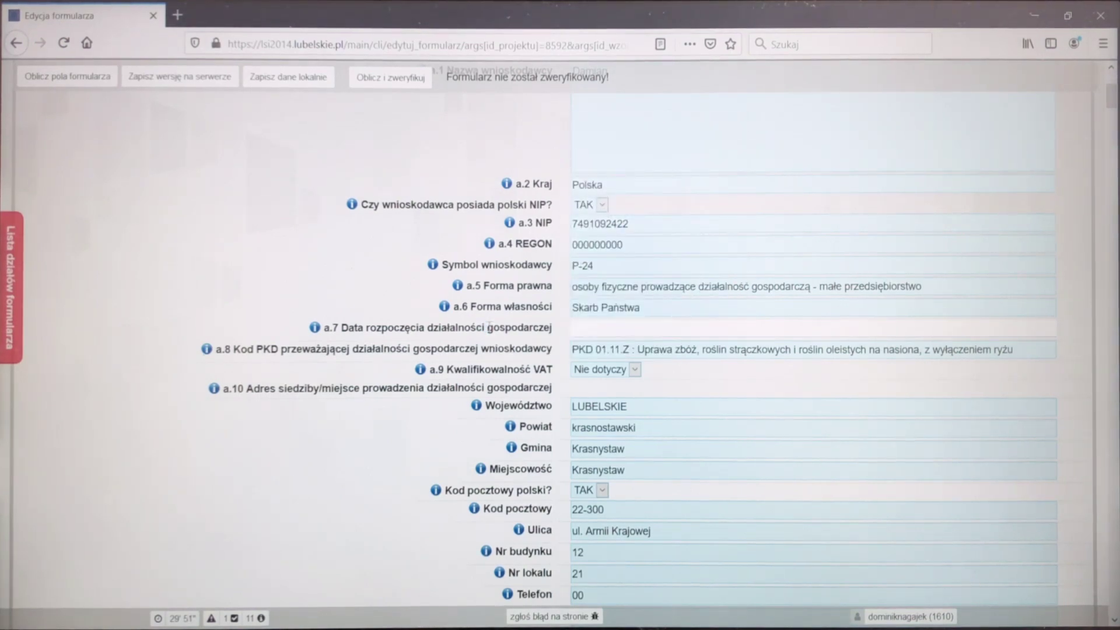
# Try NIE for question A.I.10.a about a correspondence address different from the registered one, and set the answer to TAK
pyautogui.scroll(-8, 489, 327)
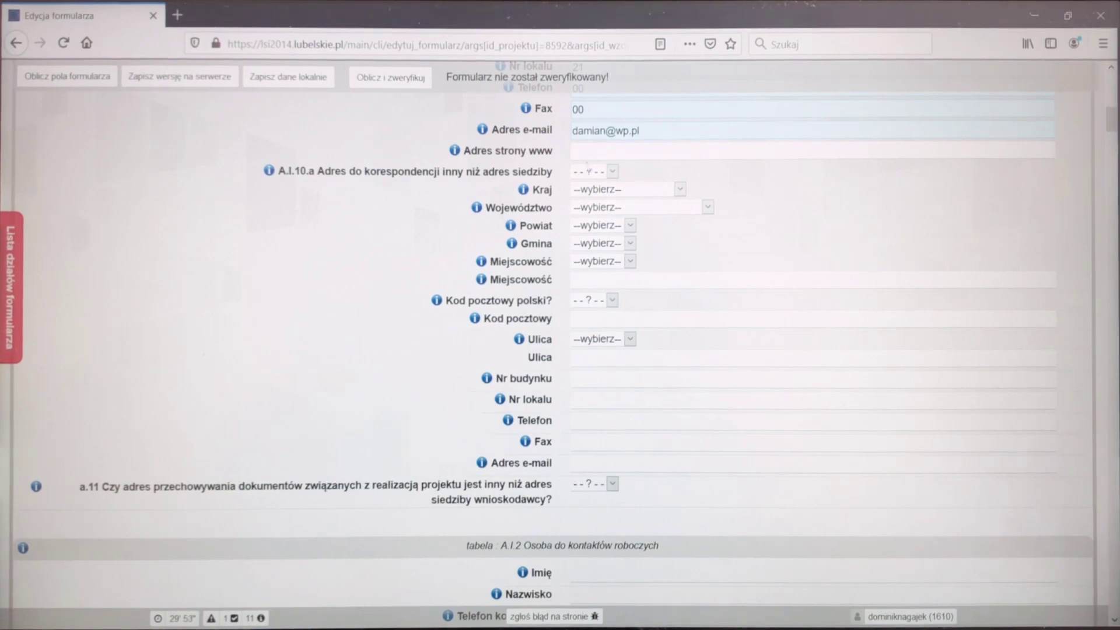
pyautogui.click(609, 173)
pyautogui.click(589, 226)
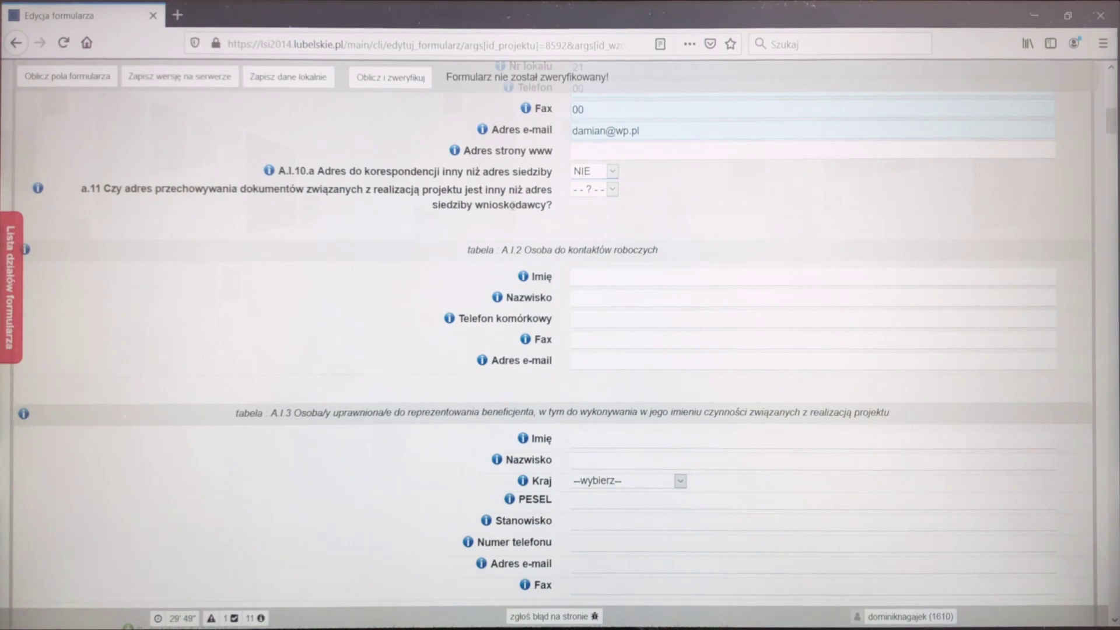
pyautogui.click(595, 189)
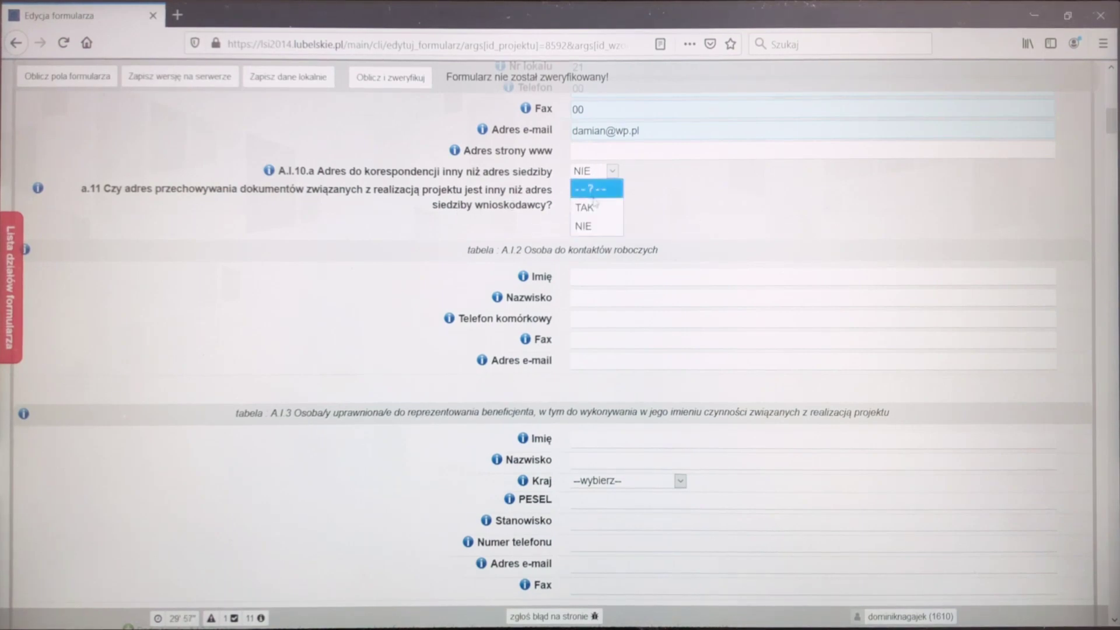
pyautogui.click(588, 210)
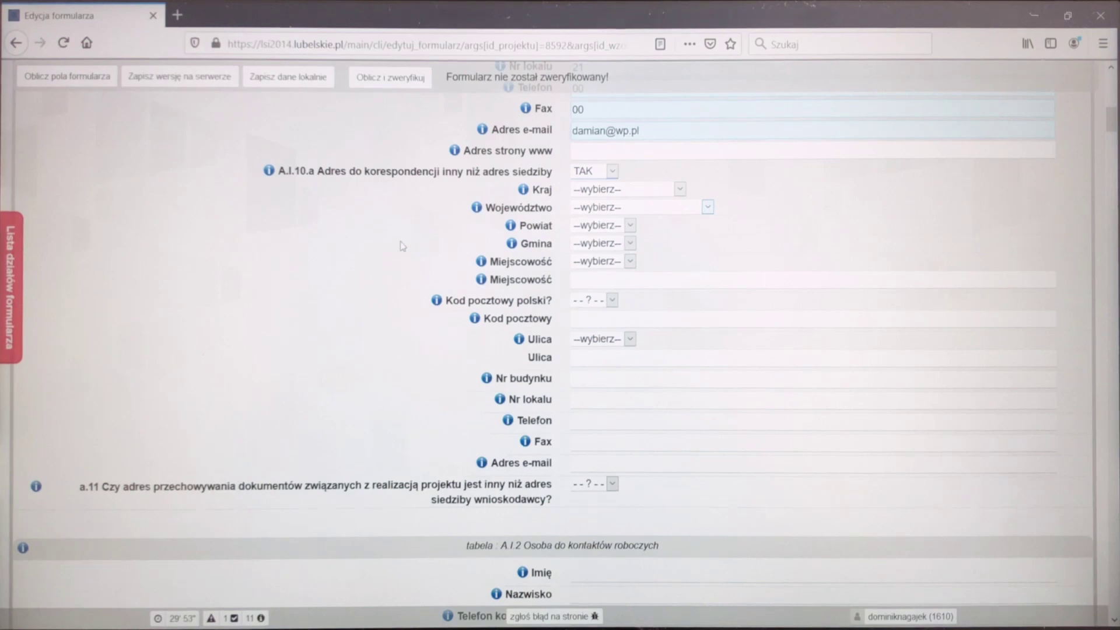
# Add another A.I.3 table for a person authorised to represent the beneficiary
pyautogui.scroll(-1, 403, 246)
pyautogui.scroll(-1, 368, 309)
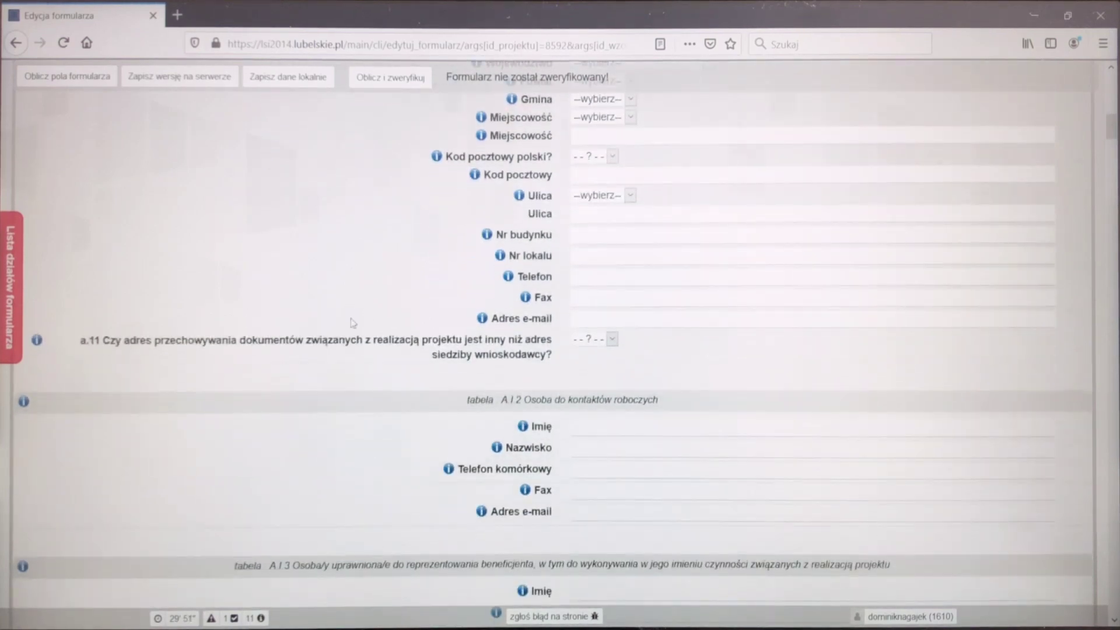
pyautogui.scroll(-2, 352, 323)
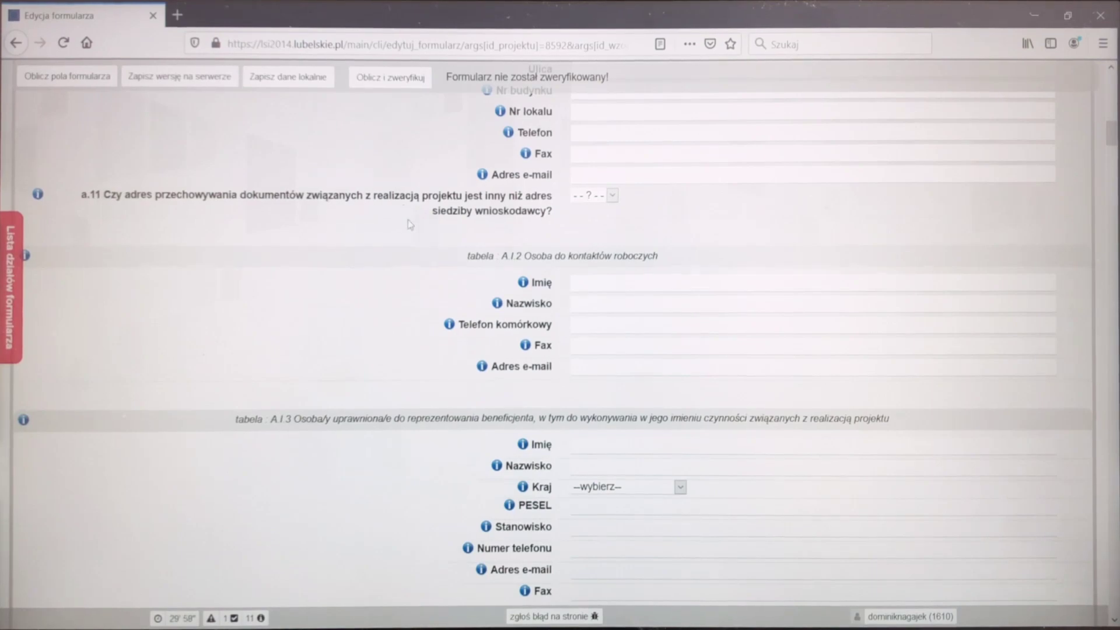
pyautogui.scroll(-2, 411, 225)
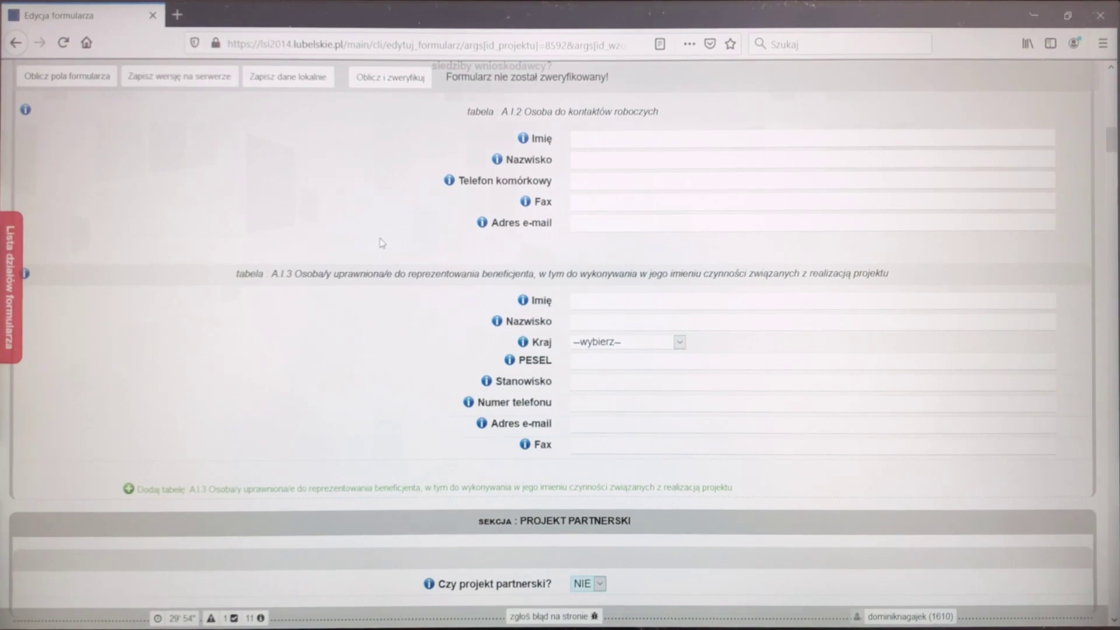
pyautogui.scroll(-3, 382, 243)
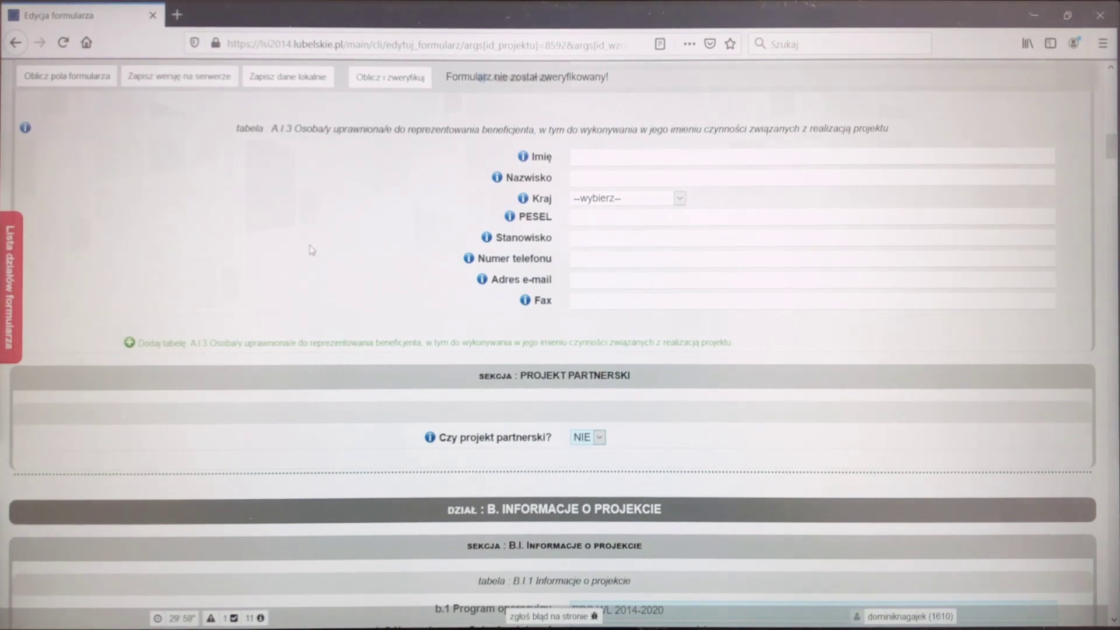
pyautogui.click(315, 343)
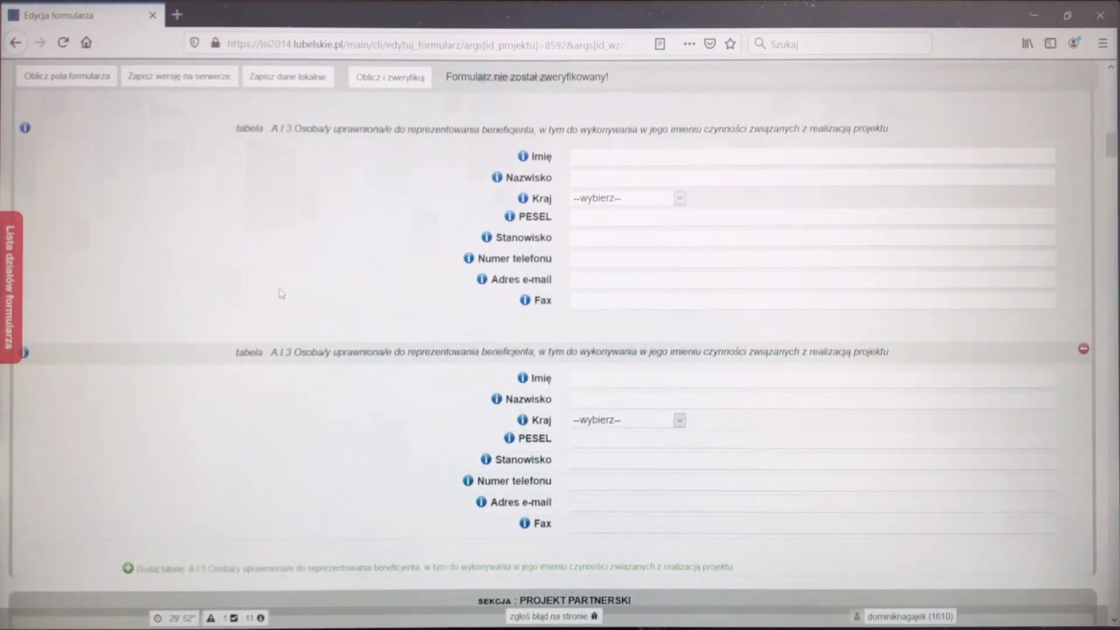
# Review the project information in section B, the location and strategy links in section C, and the start of section D
pyautogui.scroll(-10, 282, 293)
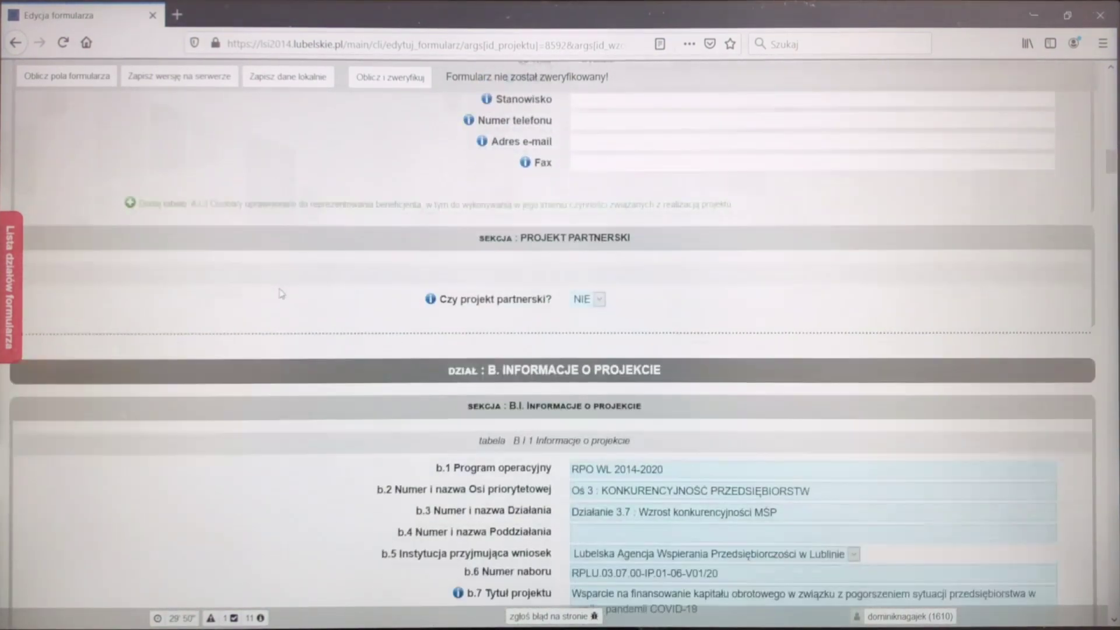
pyautogui.scroll(-4, 282, 293)
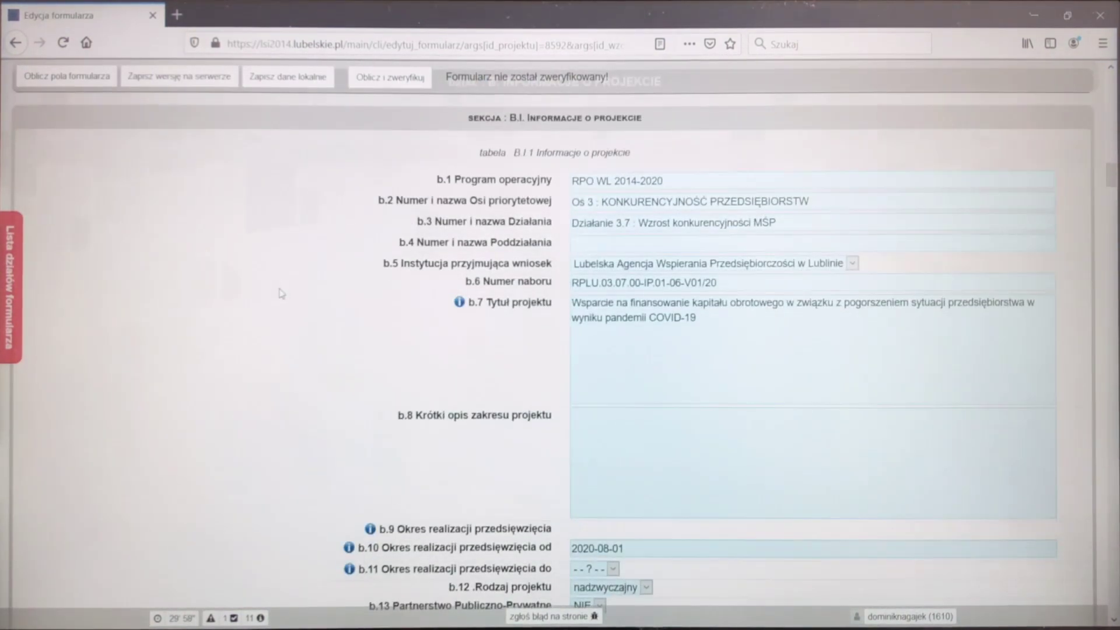
pyautogui.scroll(-2, 281, 293)
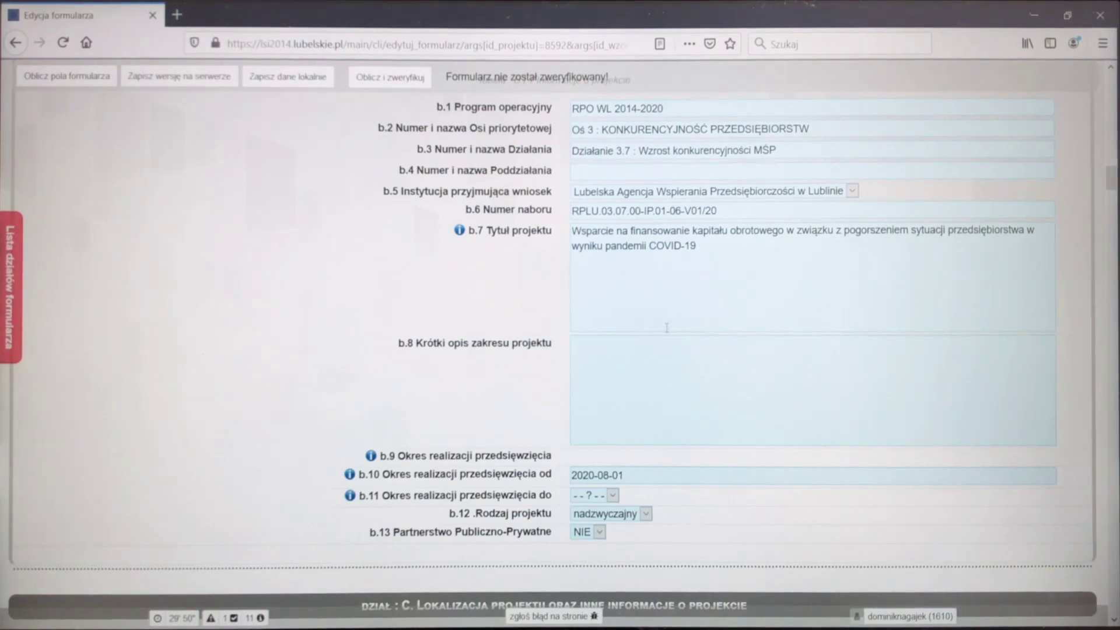
pyautogui.click(643, 364)
pyautogui.scroll(-1, 413, 379)
pyautogui.scroll(-1, 411, 377)
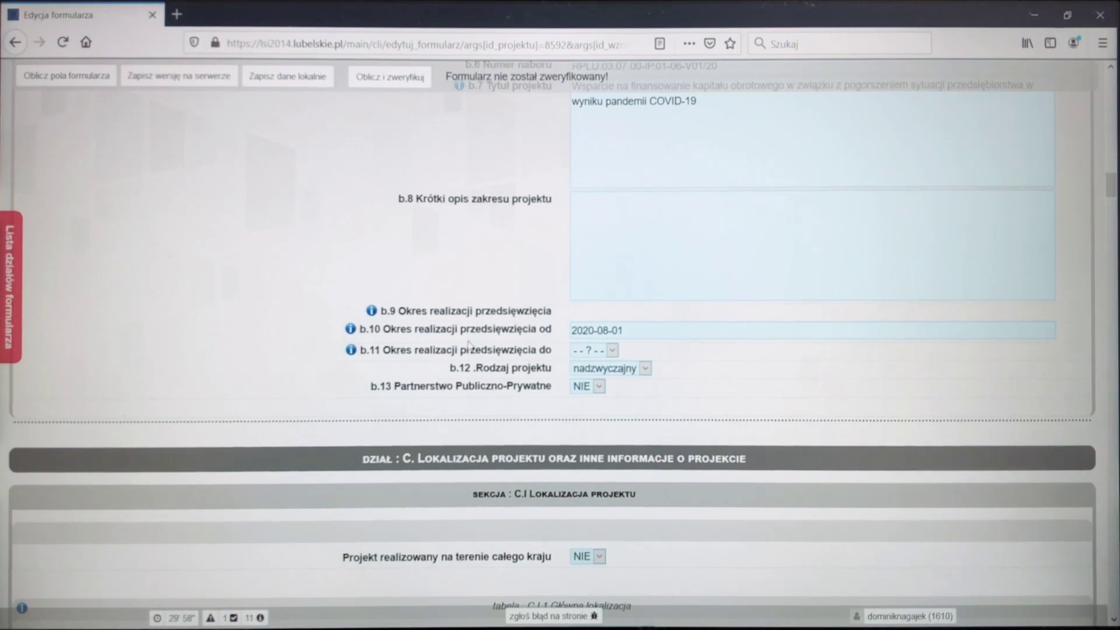
pyautogui.scroll(-6, 385, 341)
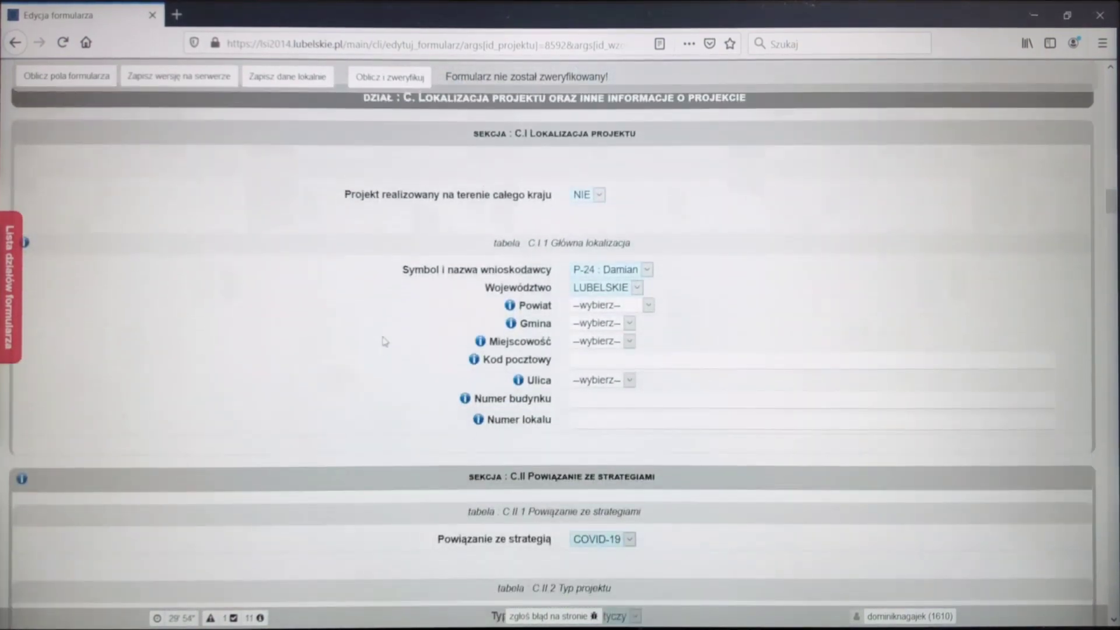
pyautogui.scroll(-1, 385, 341)
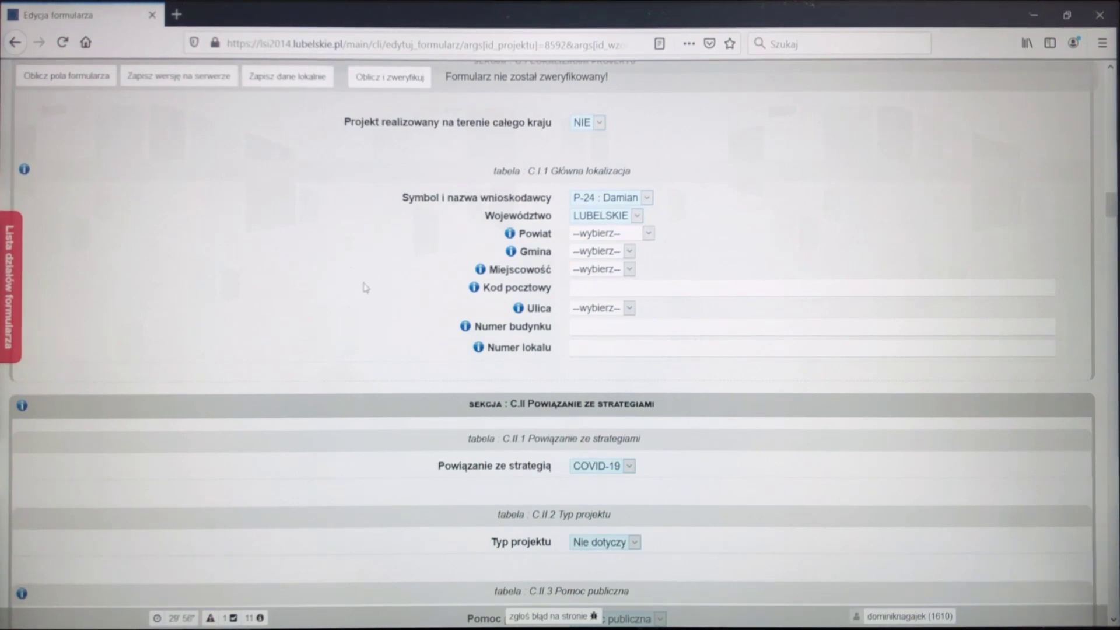
pyautogui.scroll(-4, 365, 287)
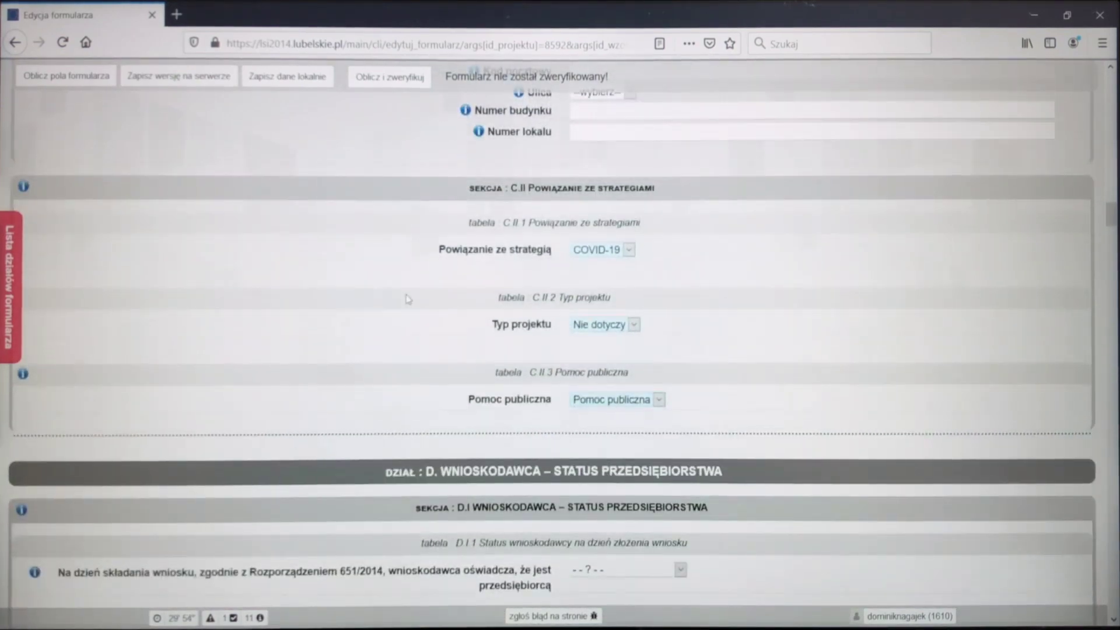
pyautogui.scroll(-6, 407, 299)
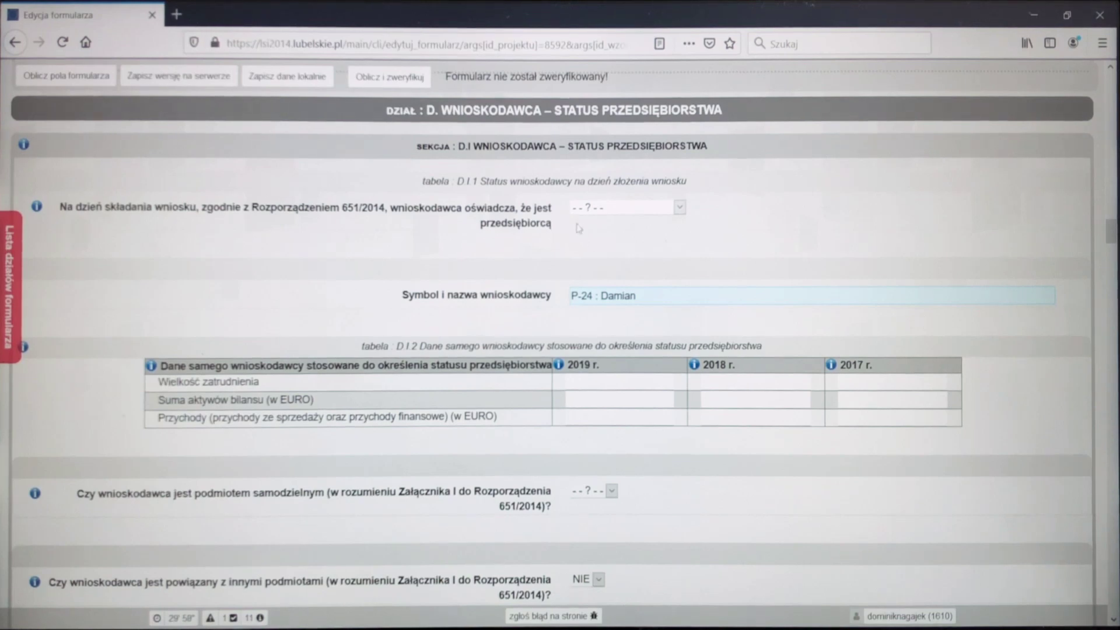
# Declare the applicant's status in table D.I.1 as mikroprzedsiębiorcą
pyautogui.scroll(-3, 437, 320)
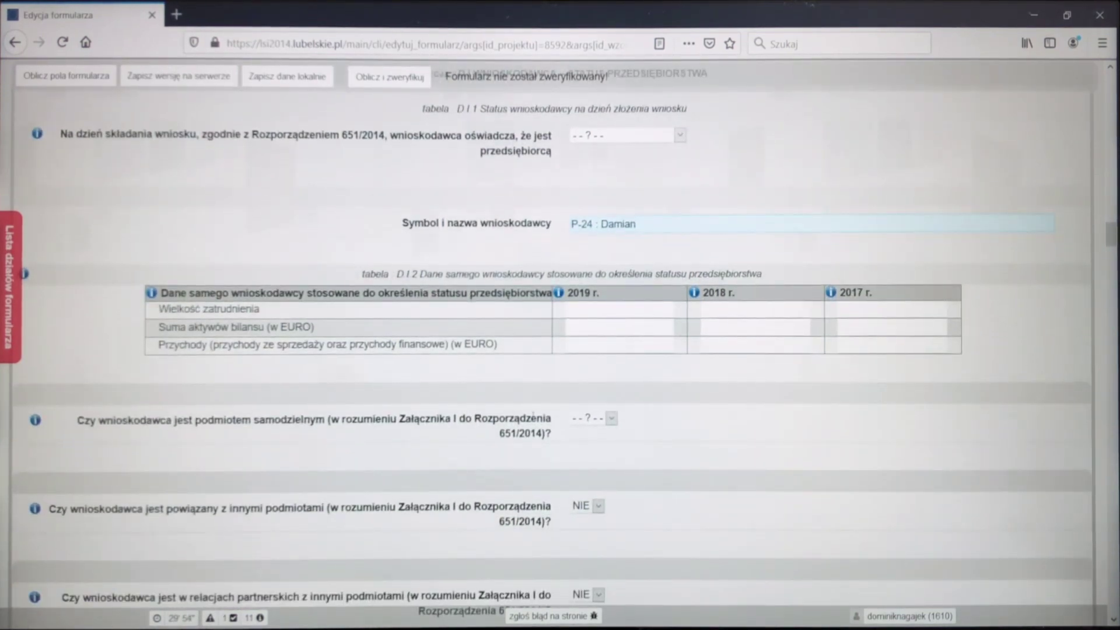
pyautogui.click(582, 422)
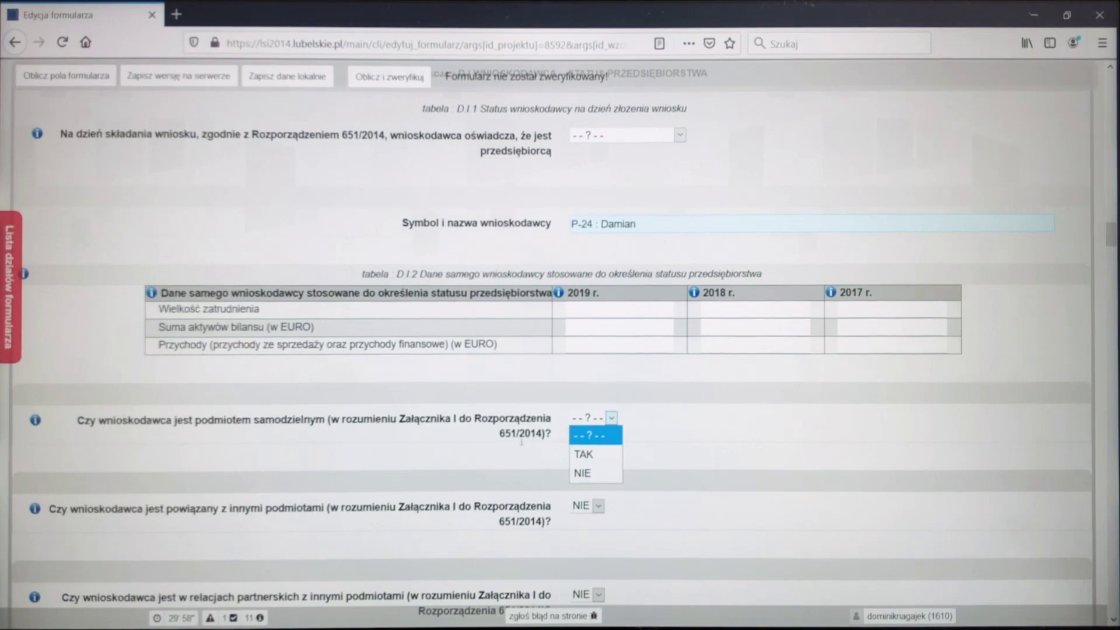
pyautogui.click(498, 435)
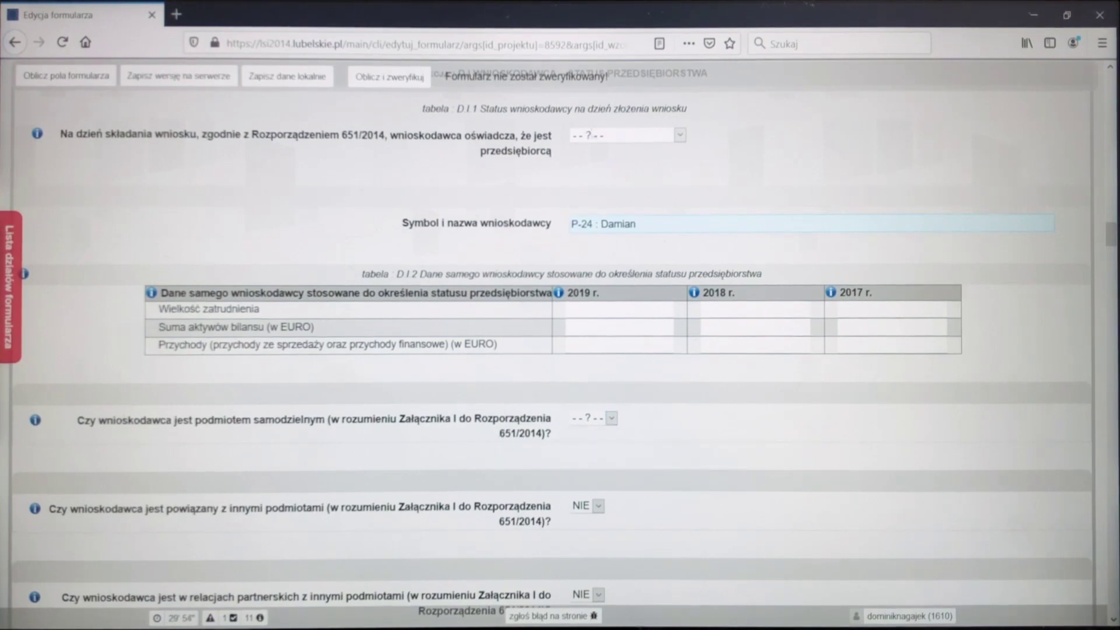
pyautogui.click(595, 137)
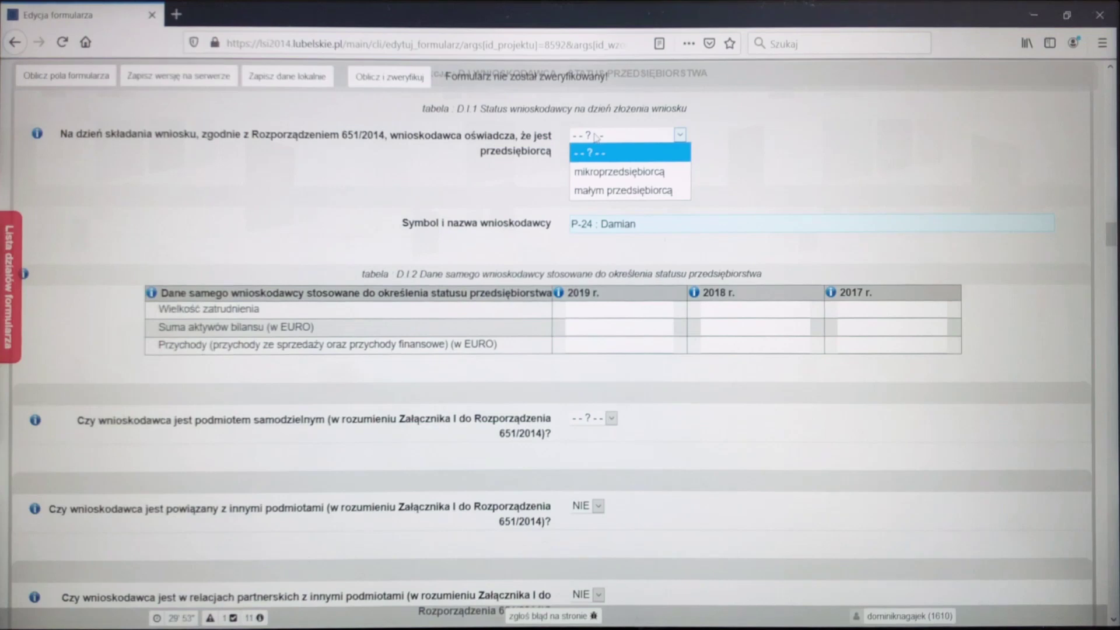
pyautogui.click(601, 173)
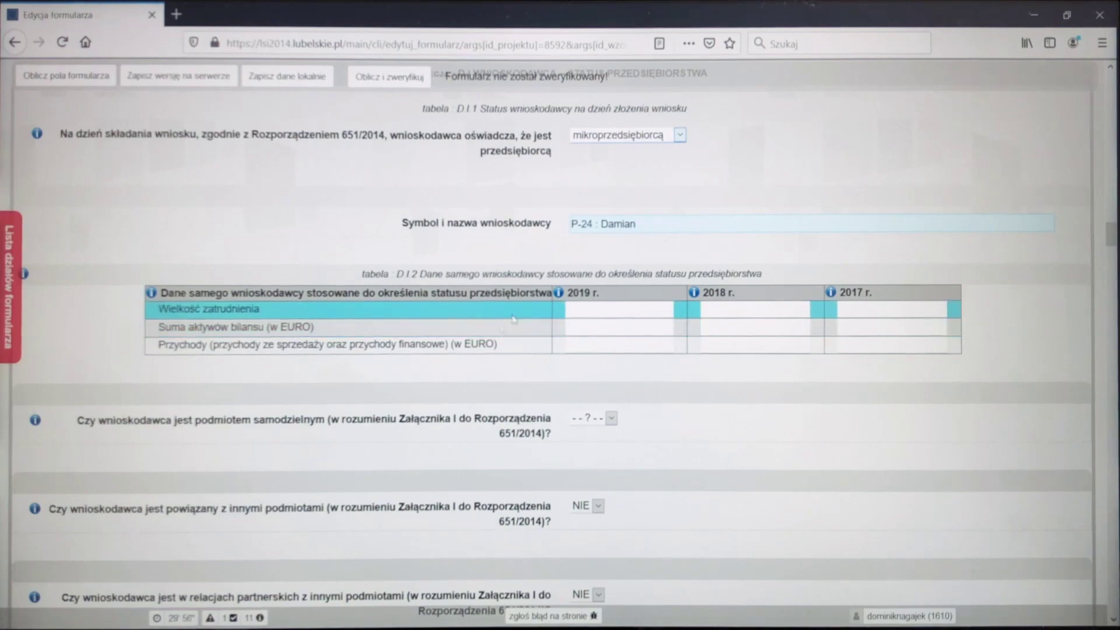
# Review the entity relationship questions in section D and read the filling instruction for the independent-entity question (Regulation 651/2014)
pyautogui.scroll(-4, 419, 397)
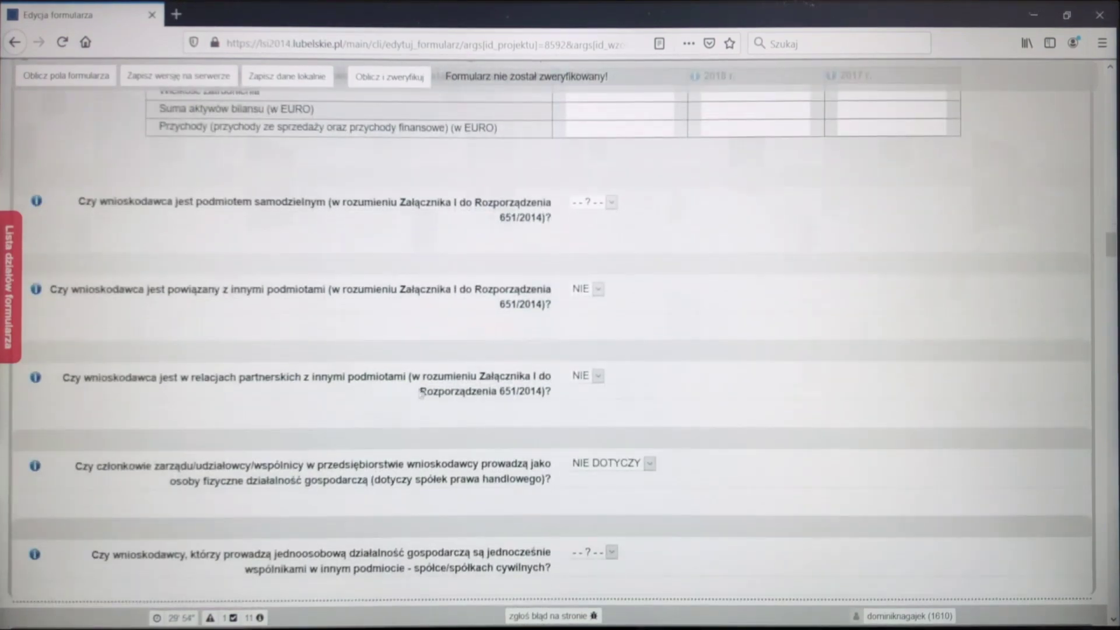
pyautogui.scroll(-1, 476, 260)
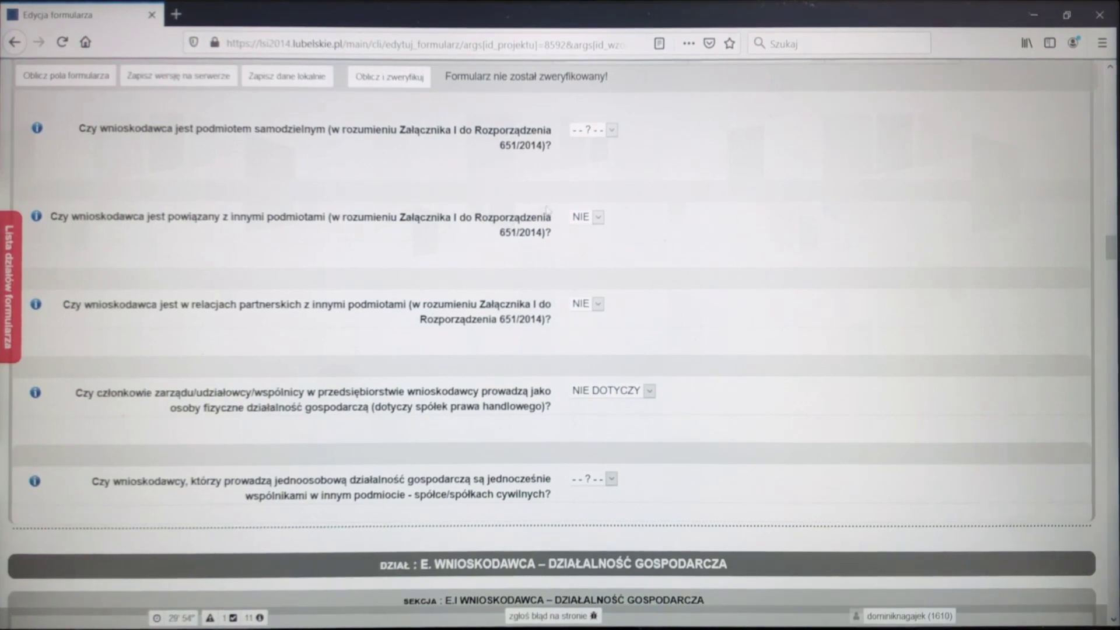
pyautogui.tripleClick(556, 150)
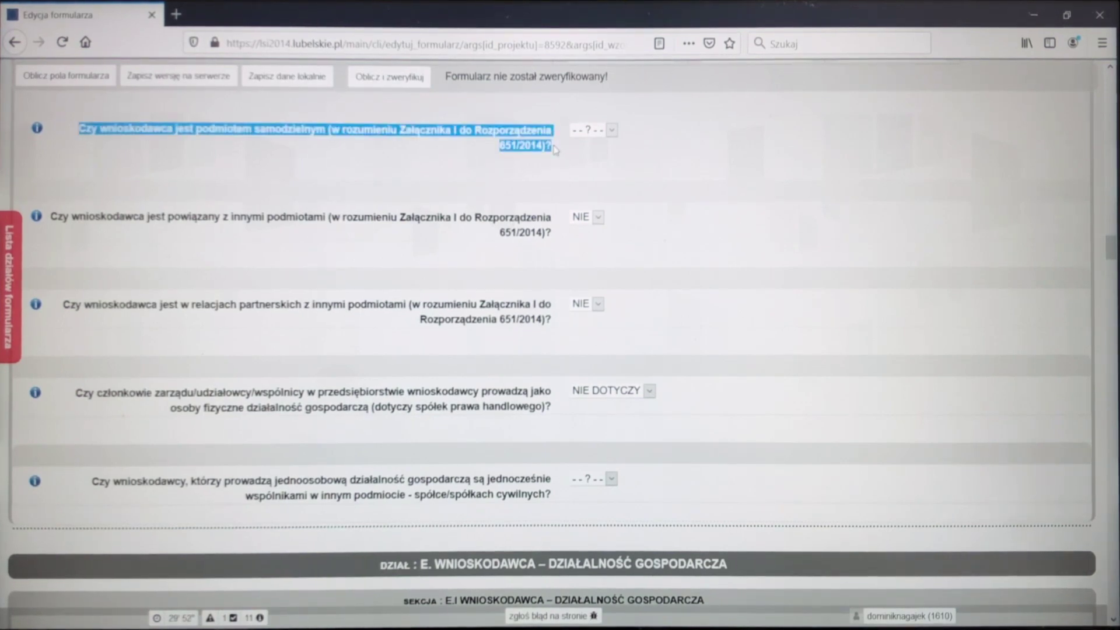
pyautogui.click(556, 150)
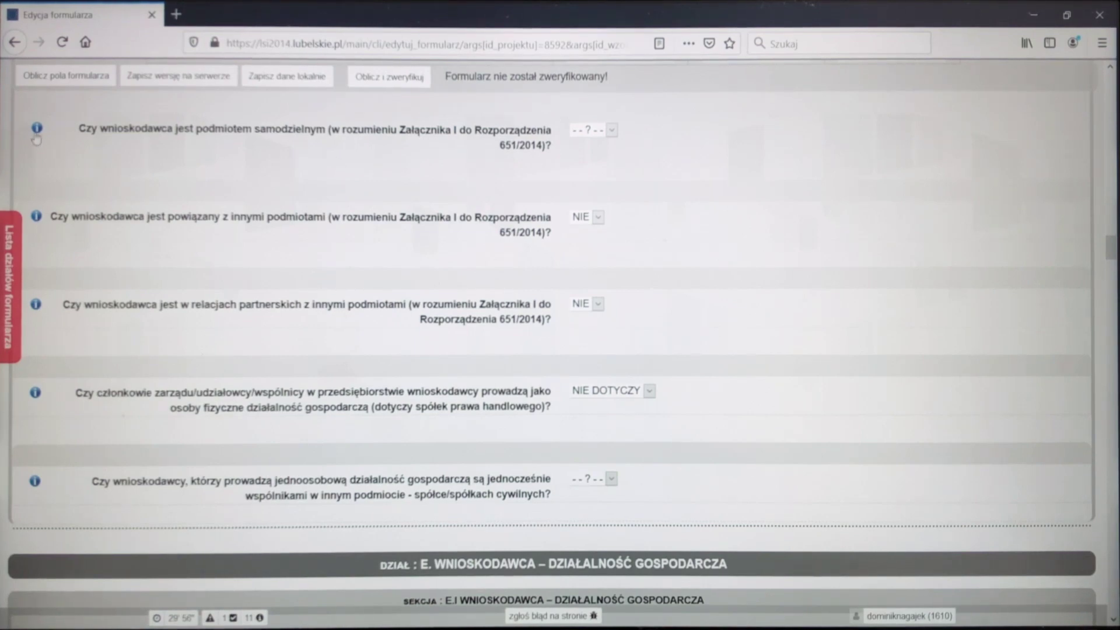
pyautogui.scroll(5, 248, 235)
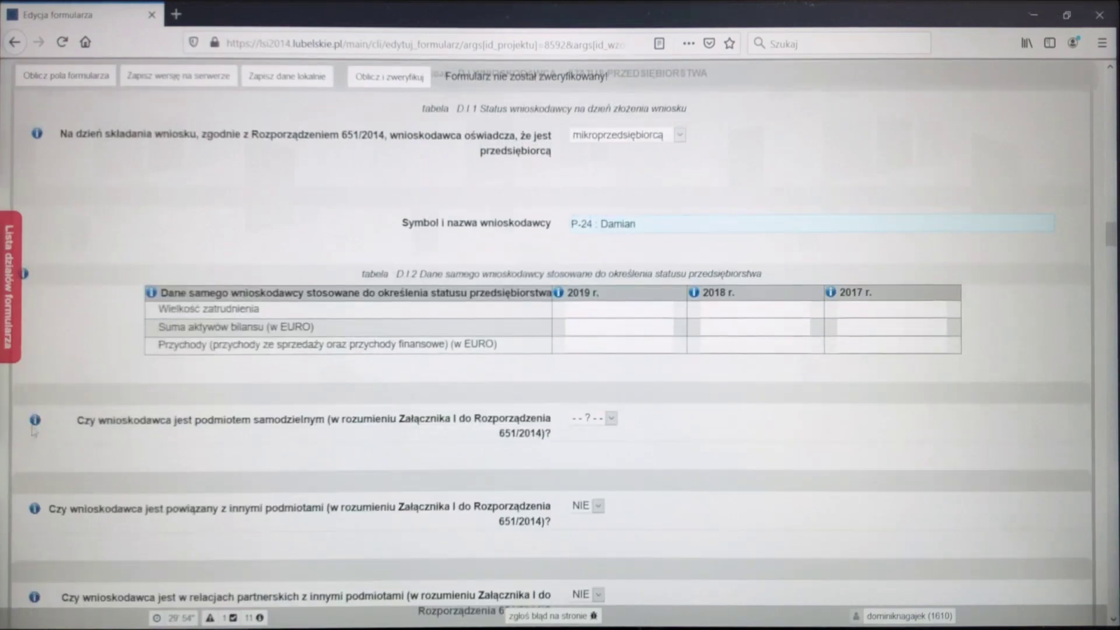
pyautogui.click(35, 420)
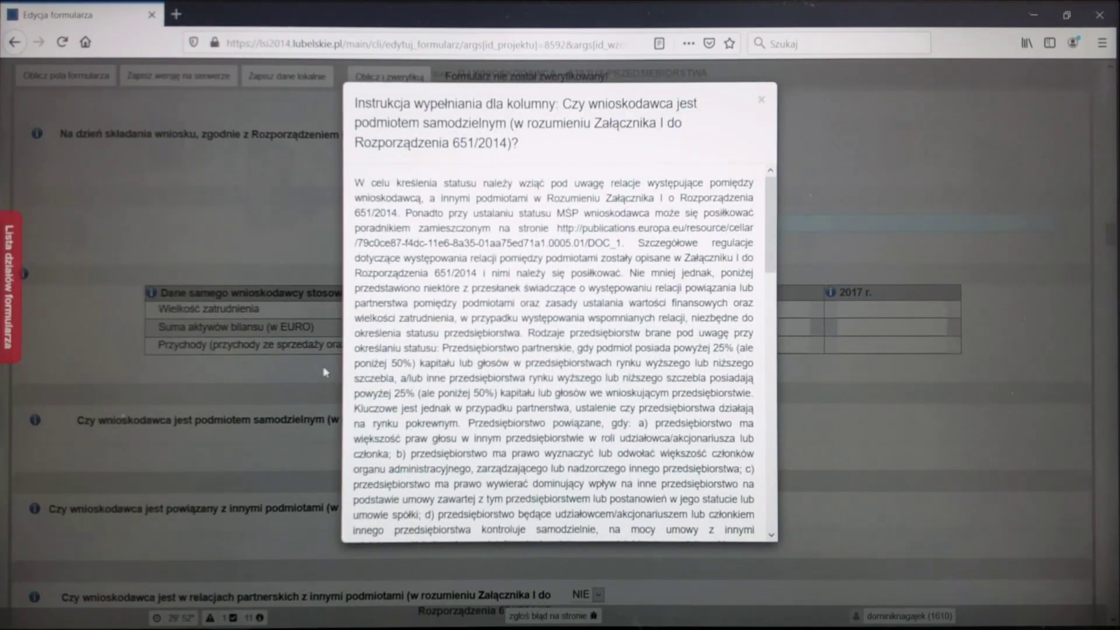
pyautogui.scroll(-3, 595, 372)
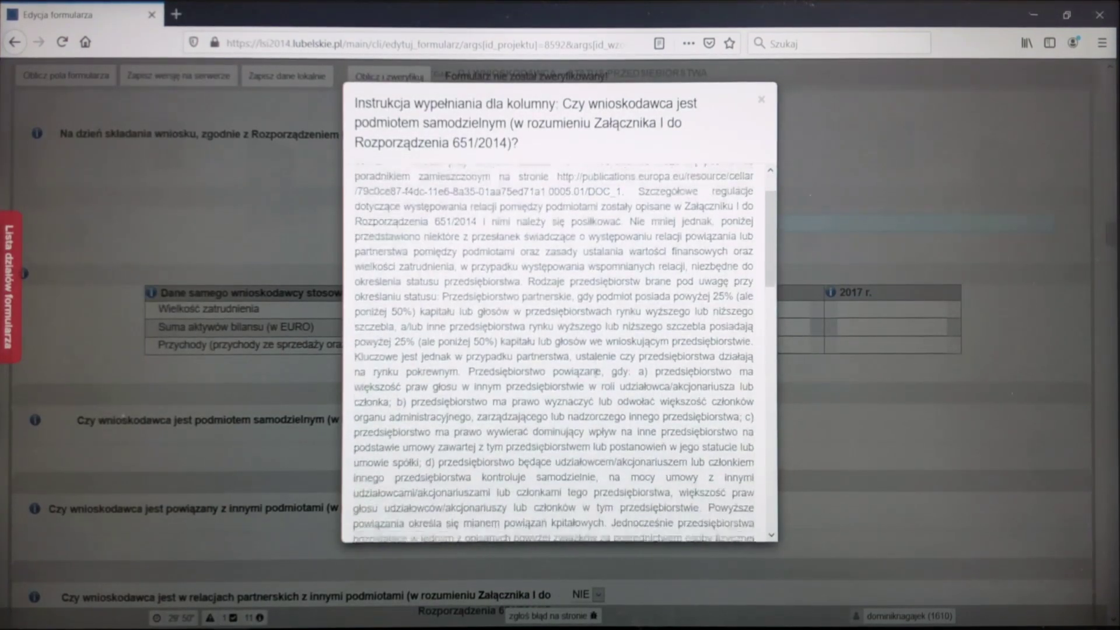
pyautogui.scroll(-5, 596, 372)
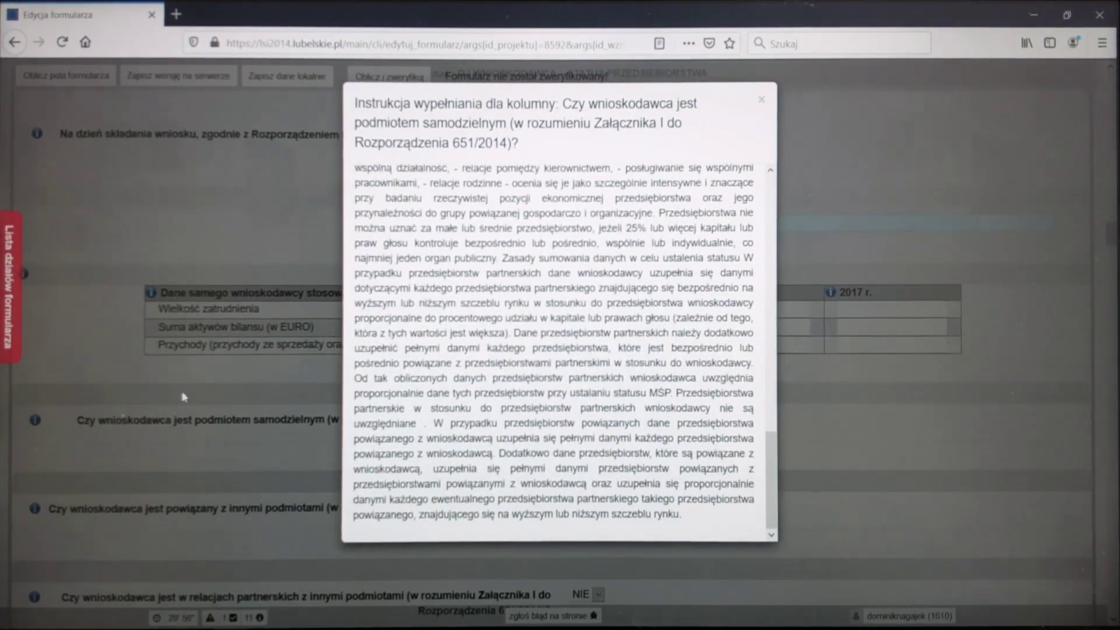
# Close the filling instruction and answer NIE to whether the applicant is an independent entity under Regulation 651/2014
pyautogui.click(183, 393)
pyautogui.scroll(-5, 185, 391)
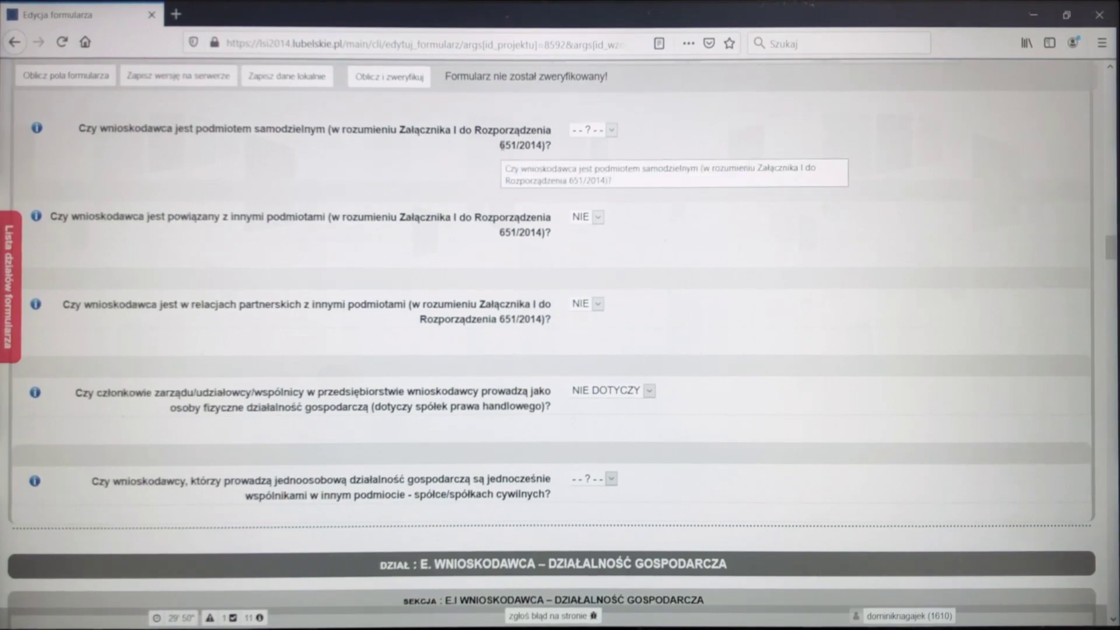
pyautogui.click(611, 130)
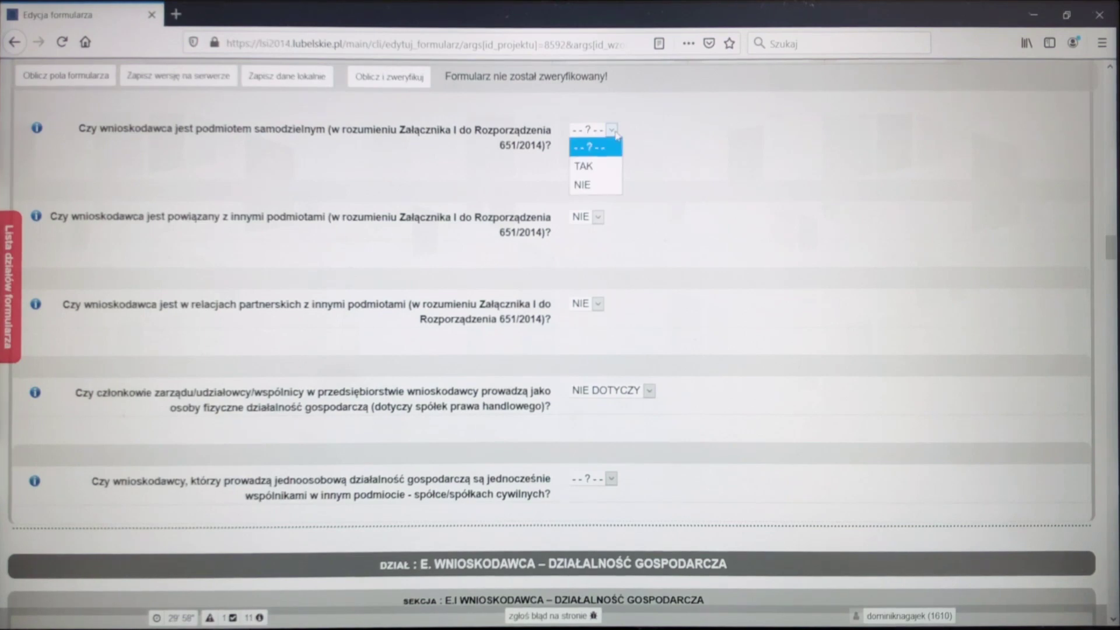
pyautogui.click(606, 167)
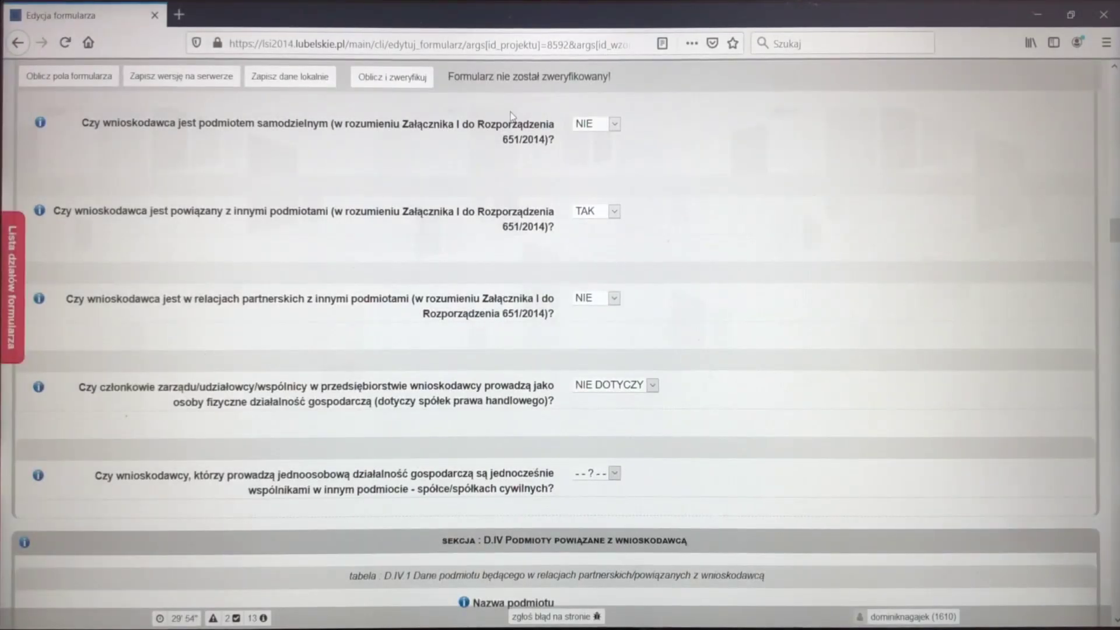
pyautogui.click(604, 126)
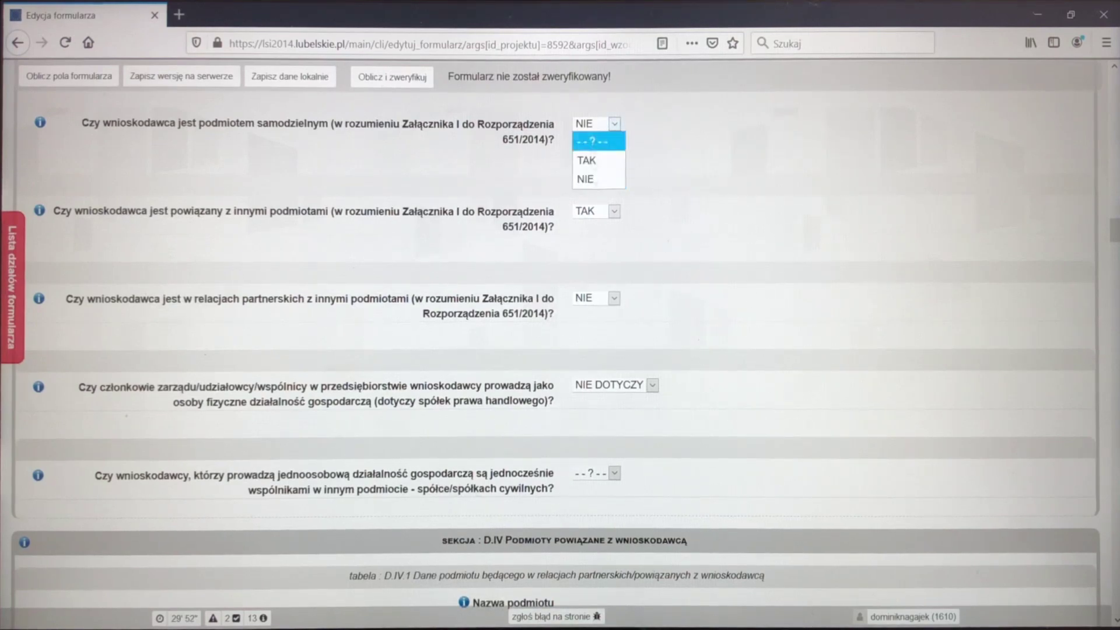
pyautogui.click(587, 179)
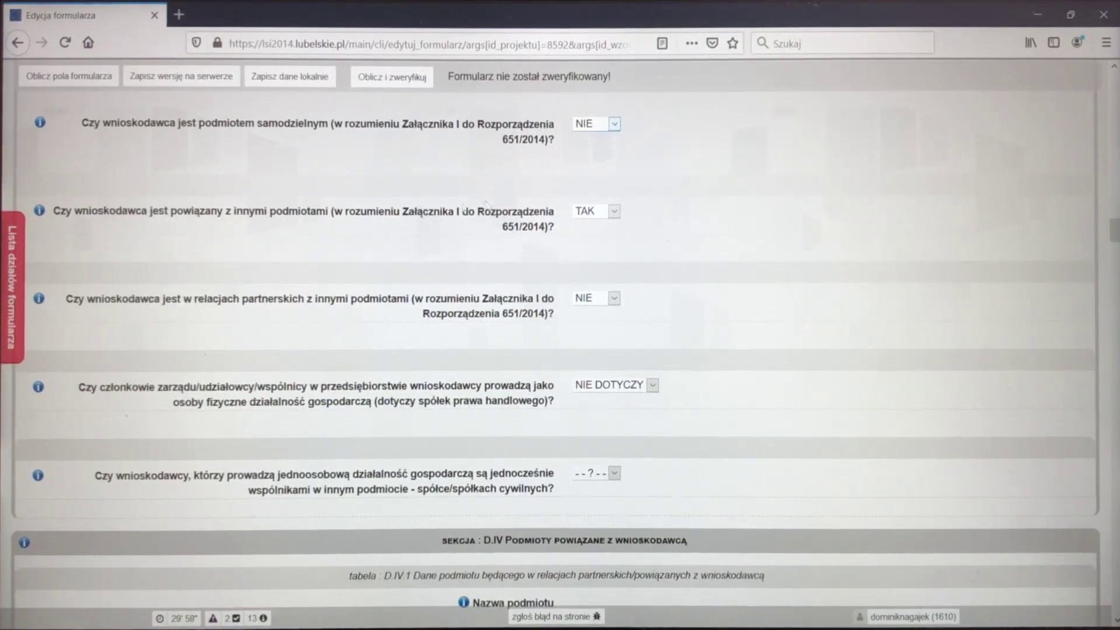
# Answer TAK to whether the applicant is linked with other entities under Regulation 651/2014
pyautogui.scroll(-2, 486, 211)
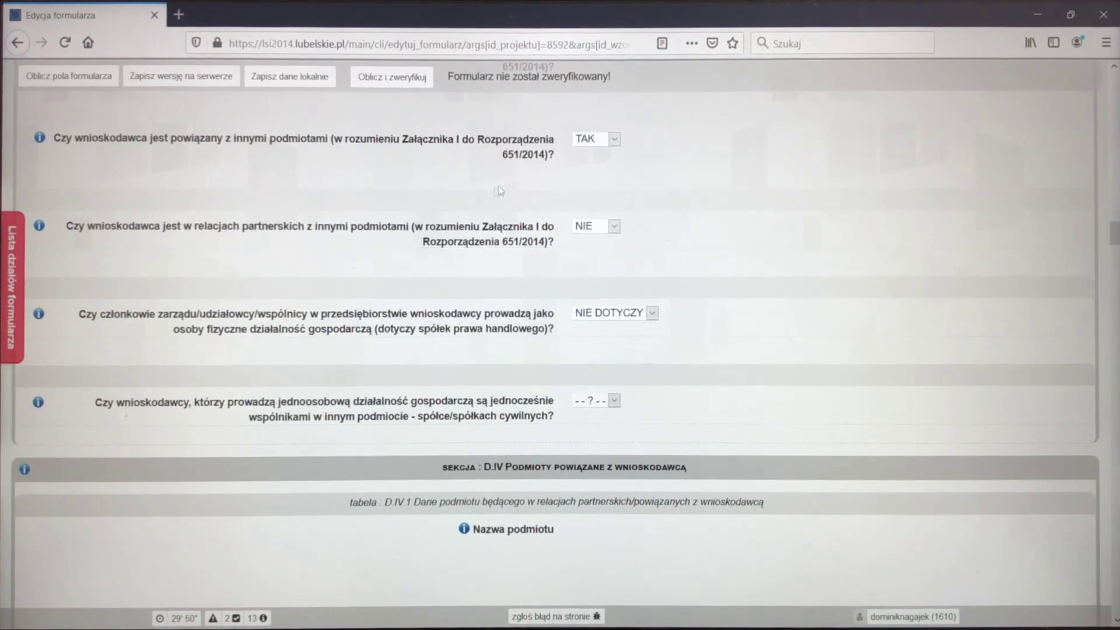
pyautogui.click(598, 141)
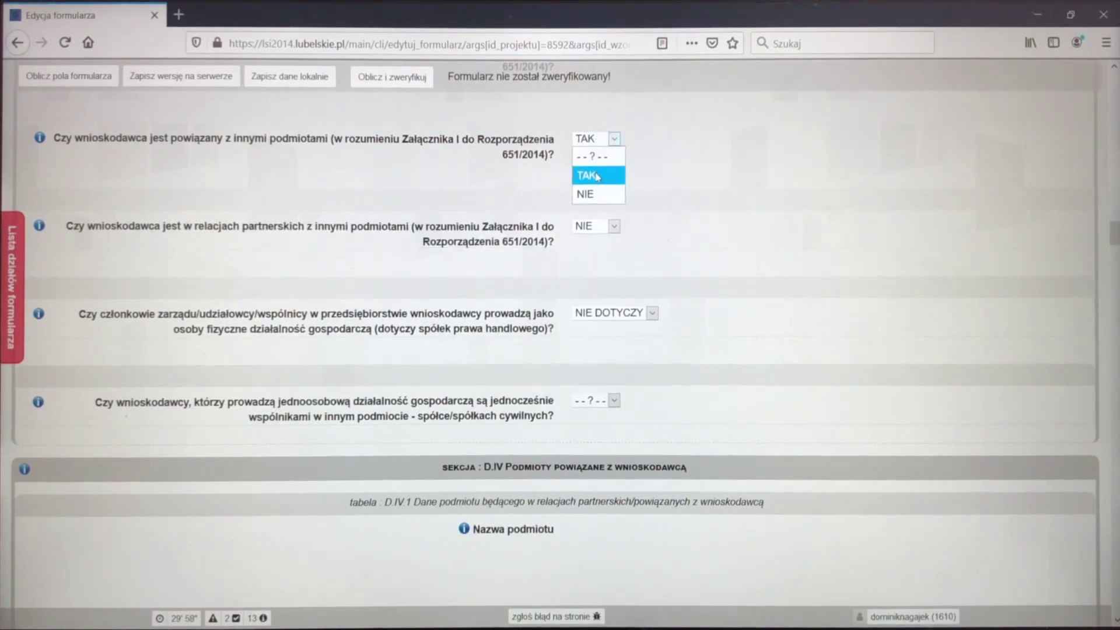
pyautogui.click(598, 176)
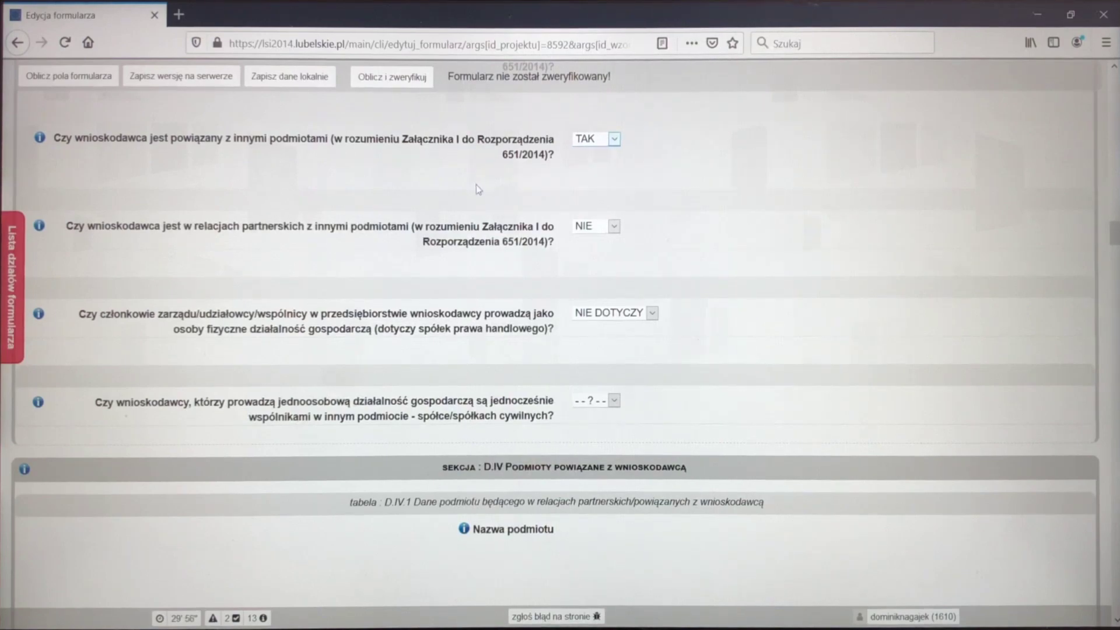
# Go through the name, NIP and yearly data fields in section D.IV and add two more sections for linked entities
pyautogui.scroll(-6, 476, 184)
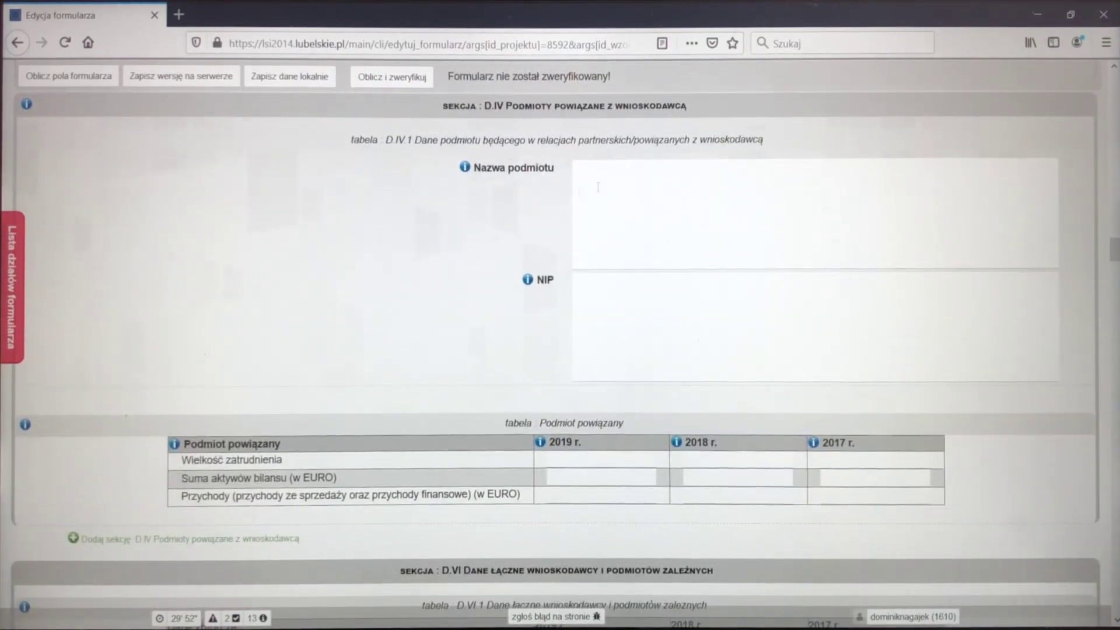
pyautogui.click(635, 189)
pyautogui.click(635, 309)
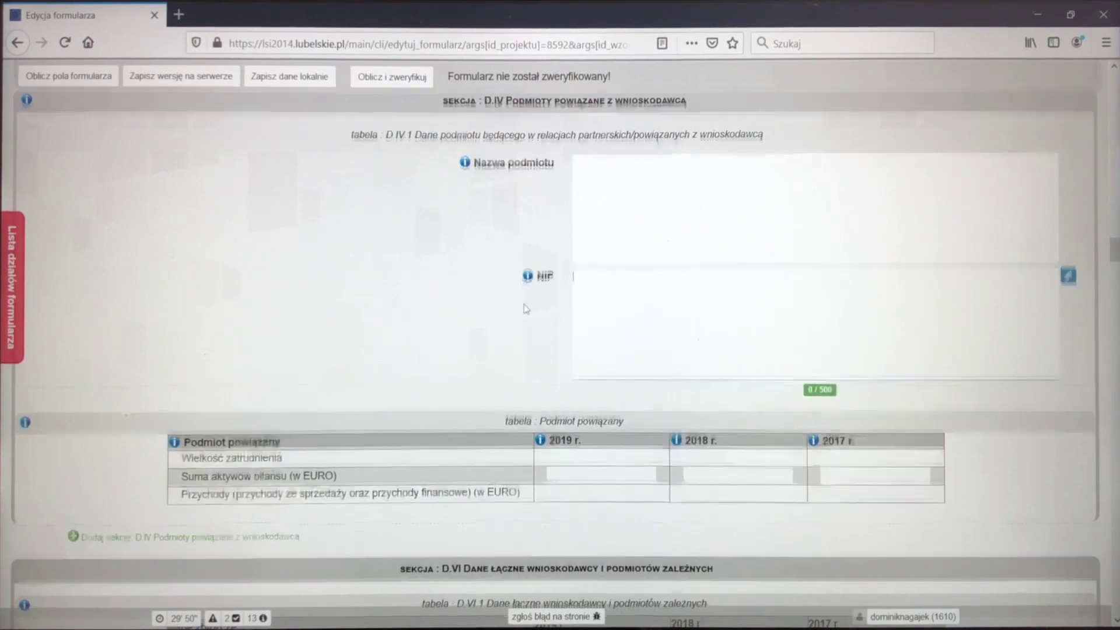
pyautogui.scroll(-2, 323, 373)
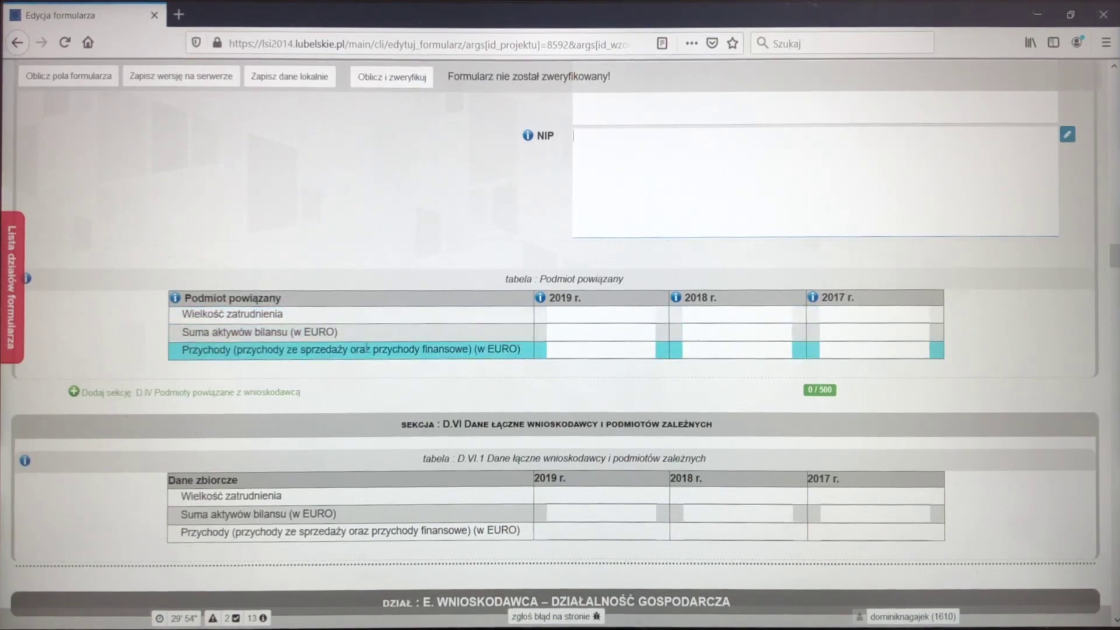
pyautogui.click(626, 330)
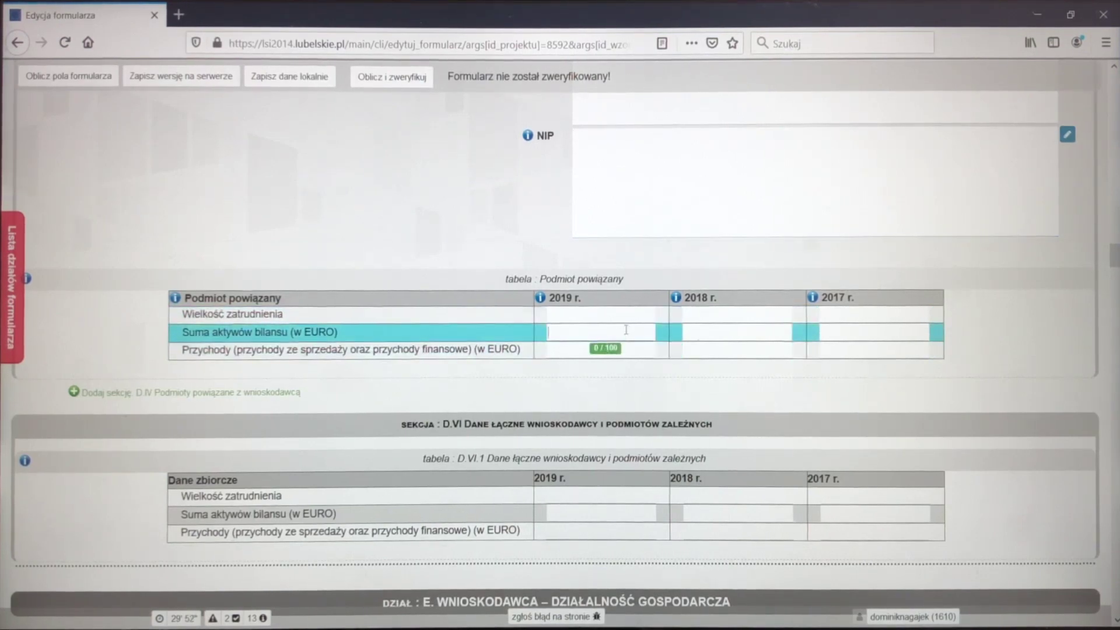
pyautogui.scroll(4, 607, 335)
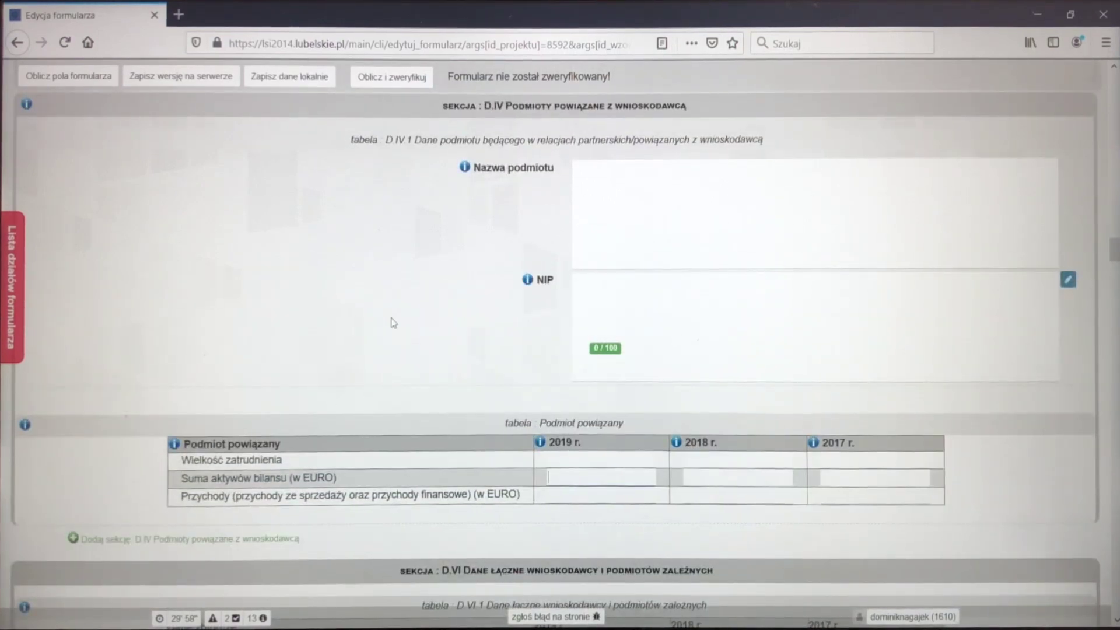
pyautogui.click(220, 547)
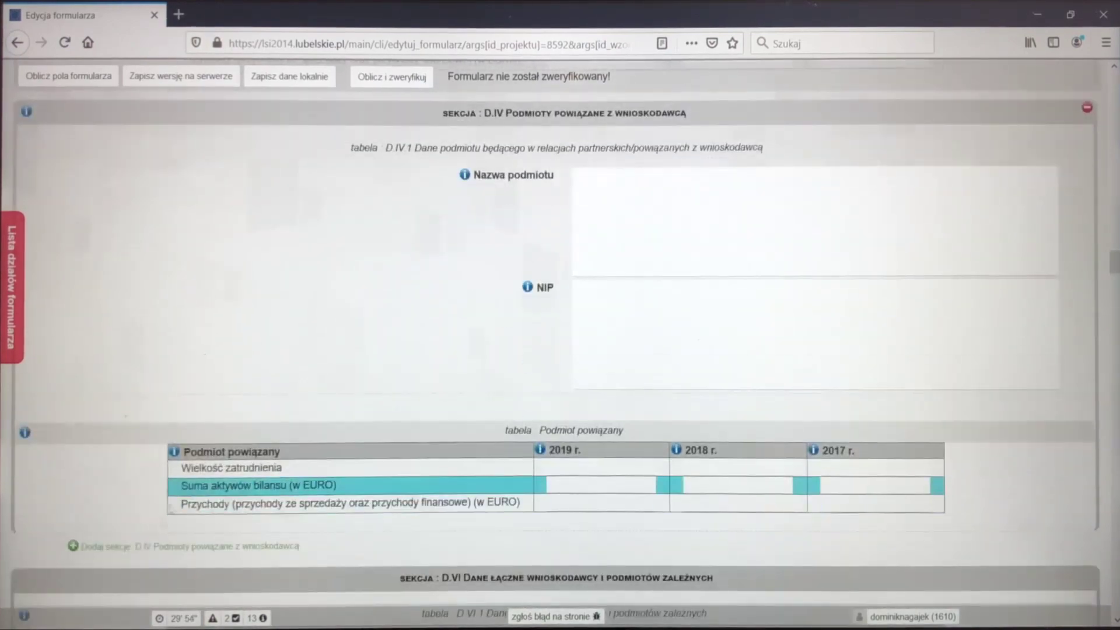
pyautogui.click(172, 548)
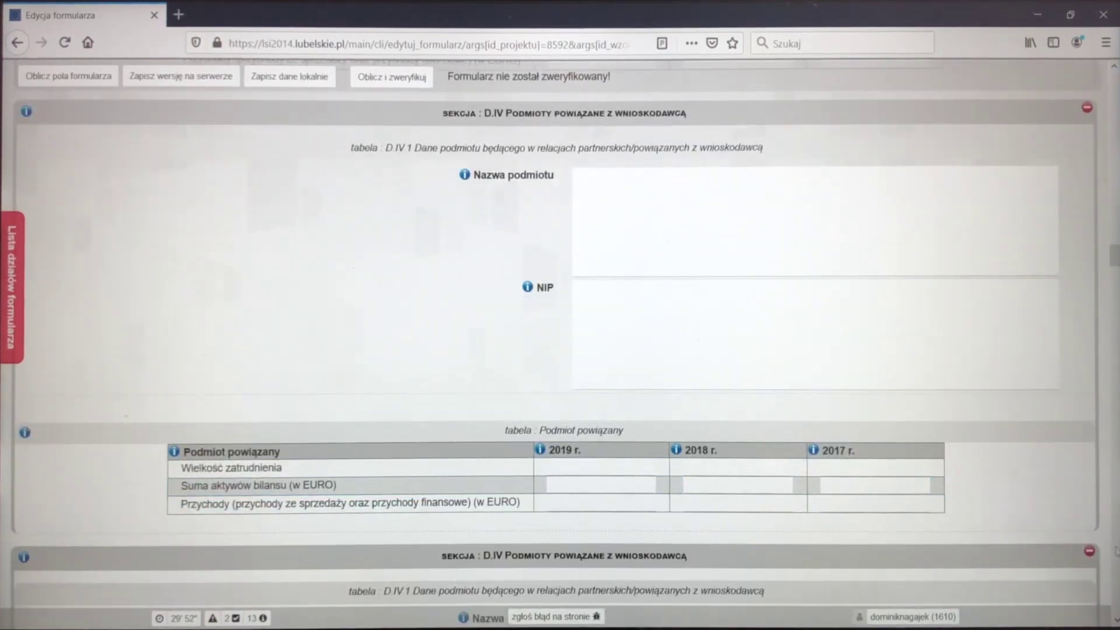
# Answer TAK to whether the applicant has partner relations with other entities under Regulation 651/2014
pyautogui.scroll(3, 408, 321)
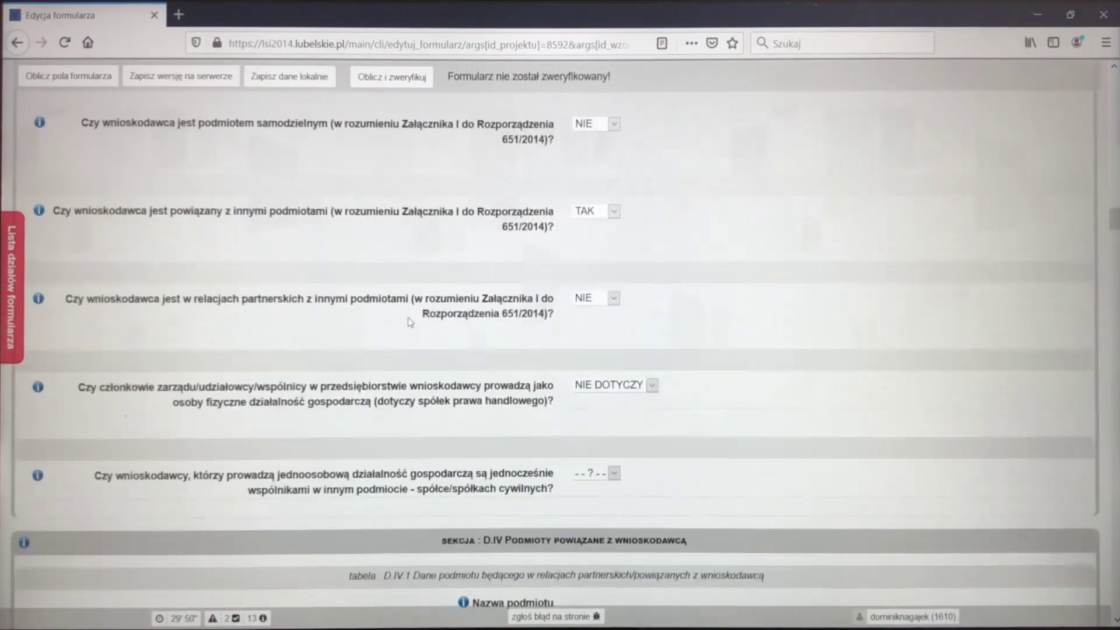
pyautogui.click(613, 299)
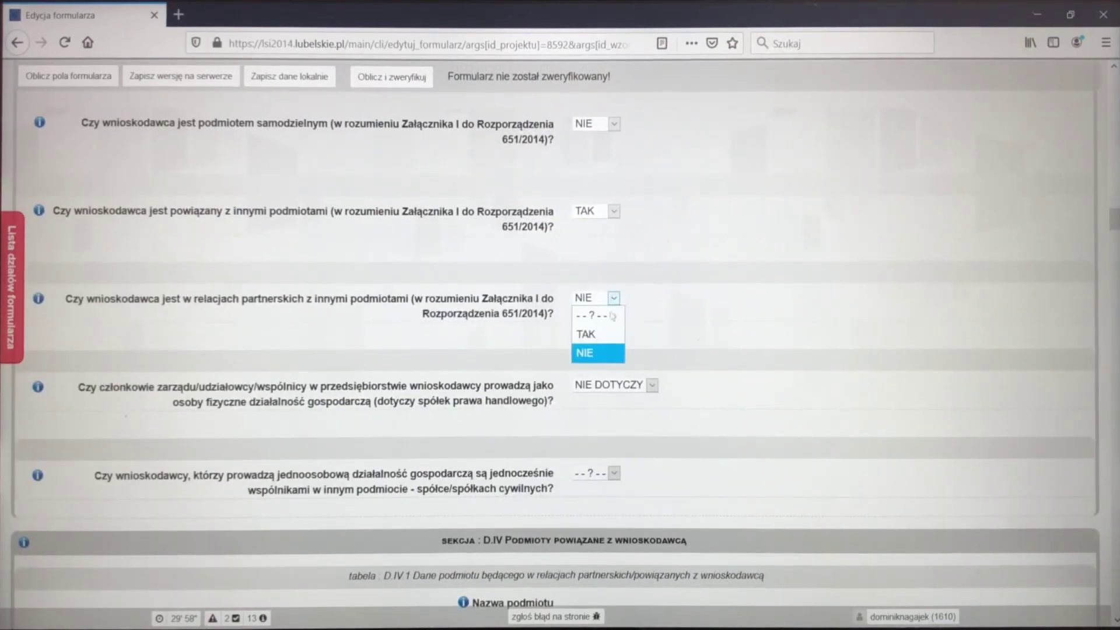
pyautogui.click(601, 336)
# Examine section D.V for the partner entity, covering name, NIP, share, PKD code and the yearly data table D.V.2
pyautogui.scroll(-15, 438, 313)
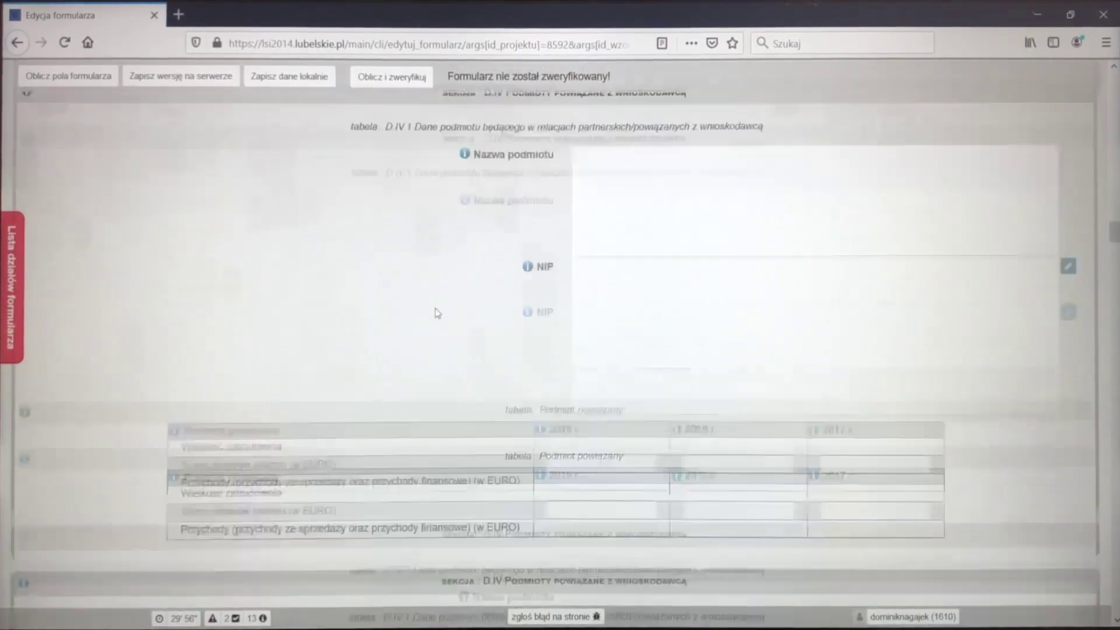
pyautogui.scroll(-6, 436, 310)
pyautogui.scroll(4, 435, 309)
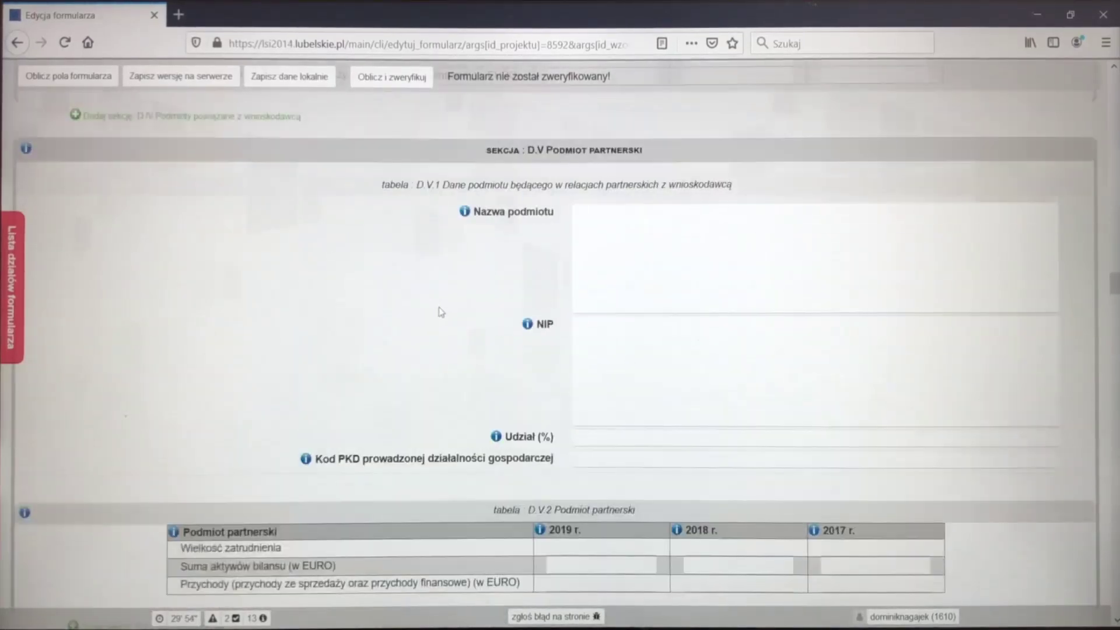
pyautogui.scroll(-1, 490, 246)
pyautogui.scroll(1, 490, 245)
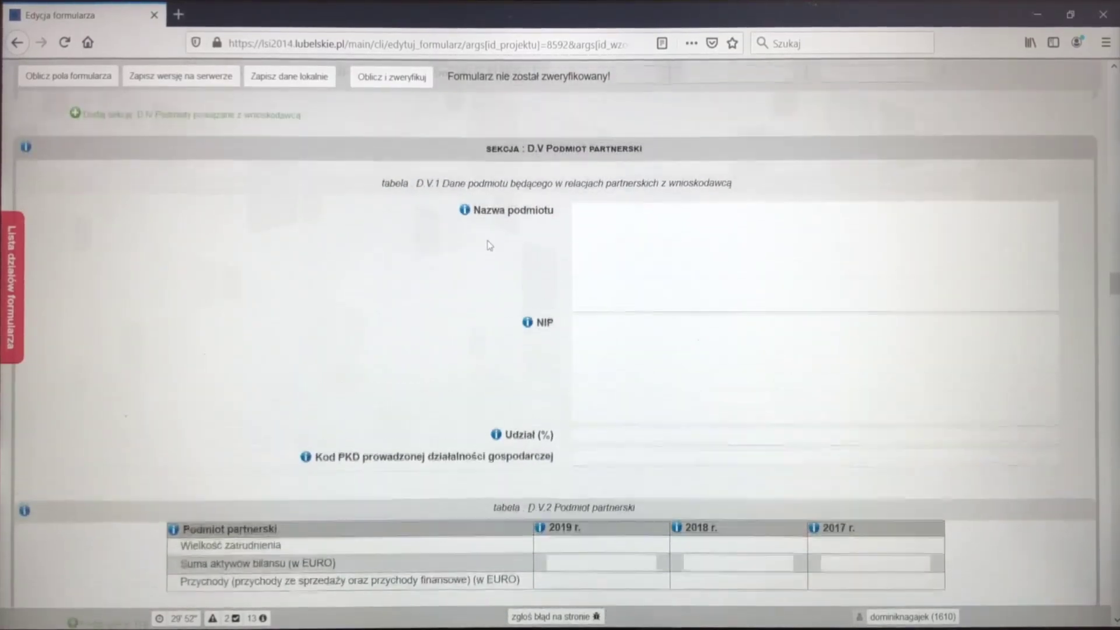
pyautogui.click(615, 222)
pyautogui.click(612, 339)
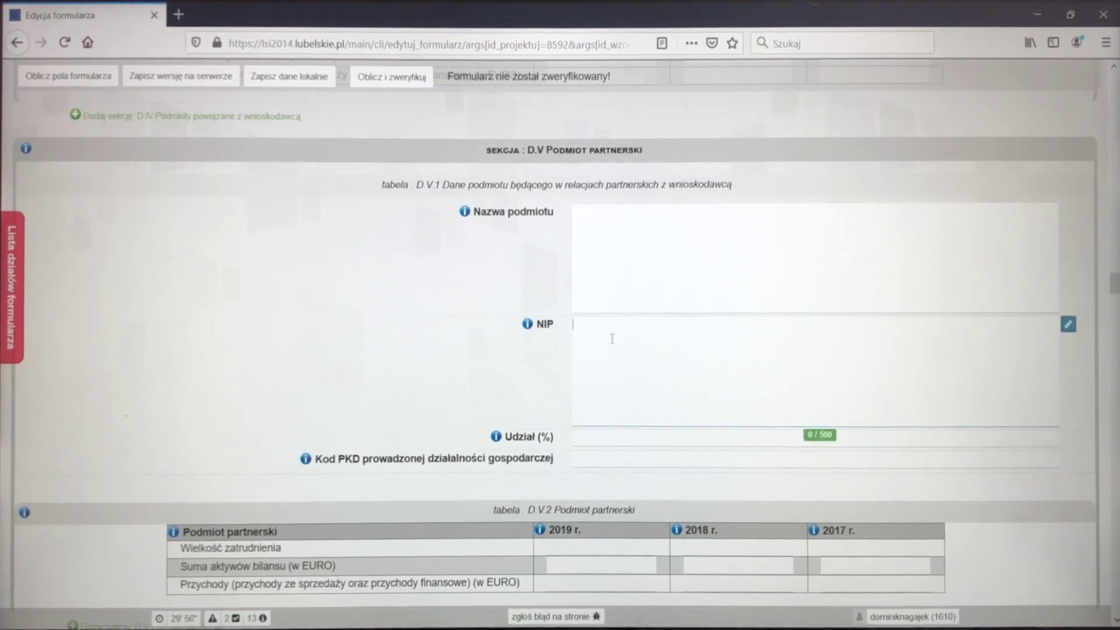
pyautogui.scroll(-2, 612, 338)
pyautogui.click(604, 365)
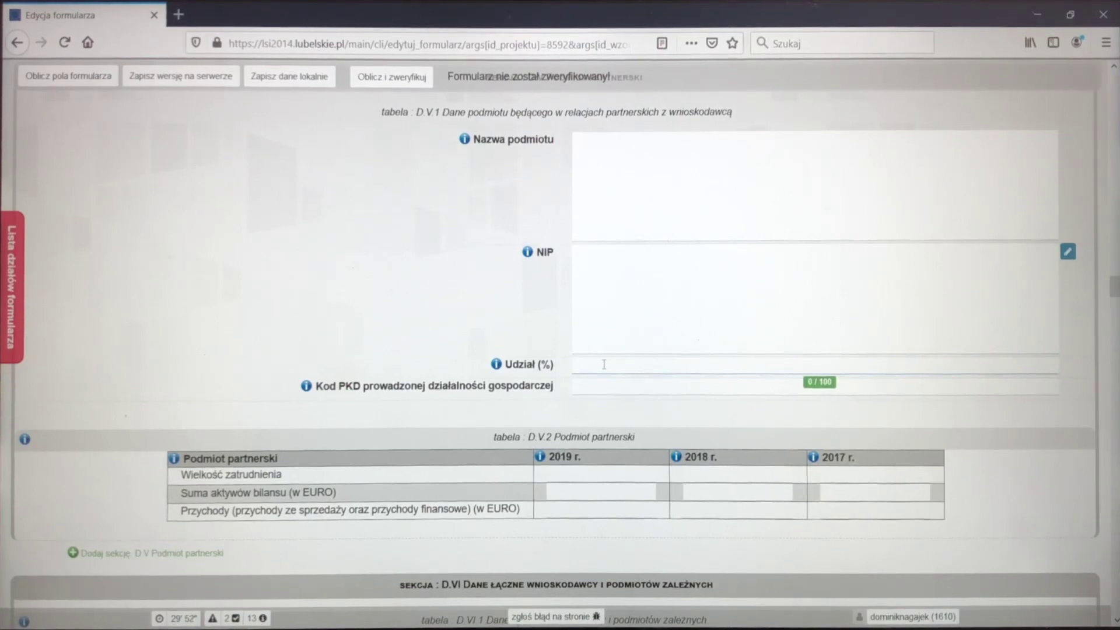
pyautogui.scroll(-2, 604, 365)
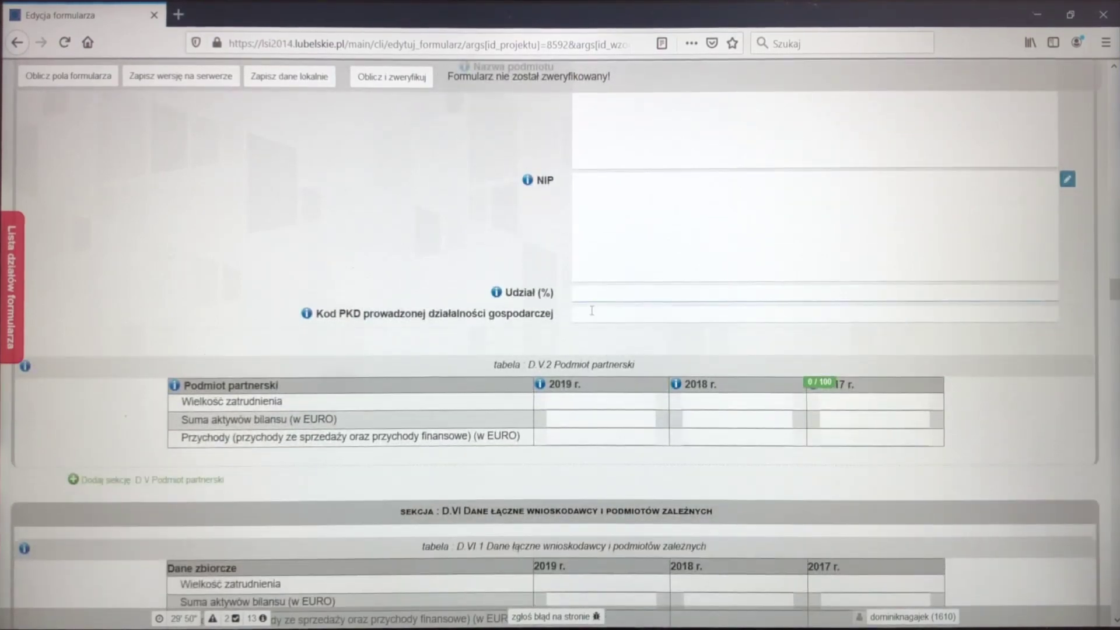
pyautogui.click(592, 315)
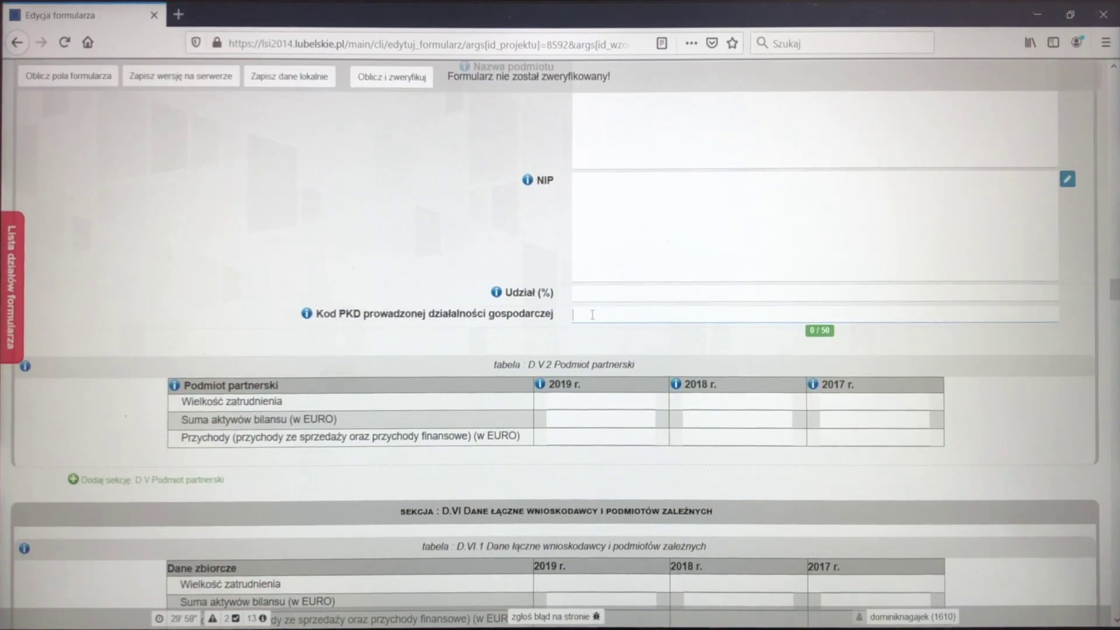
pyautogui.scroll(-2, 394, 363)
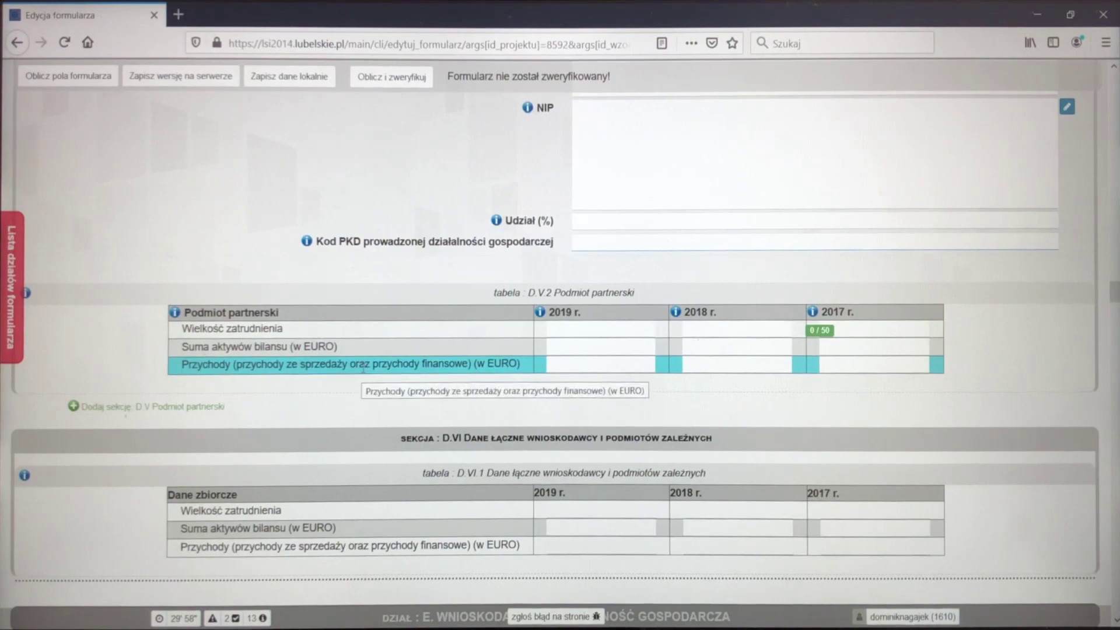
# Examine the combined data table D.VI.1 together with the partner entity's share field, Udział (%)
pyautogui.scroll(-4, 159, 327)
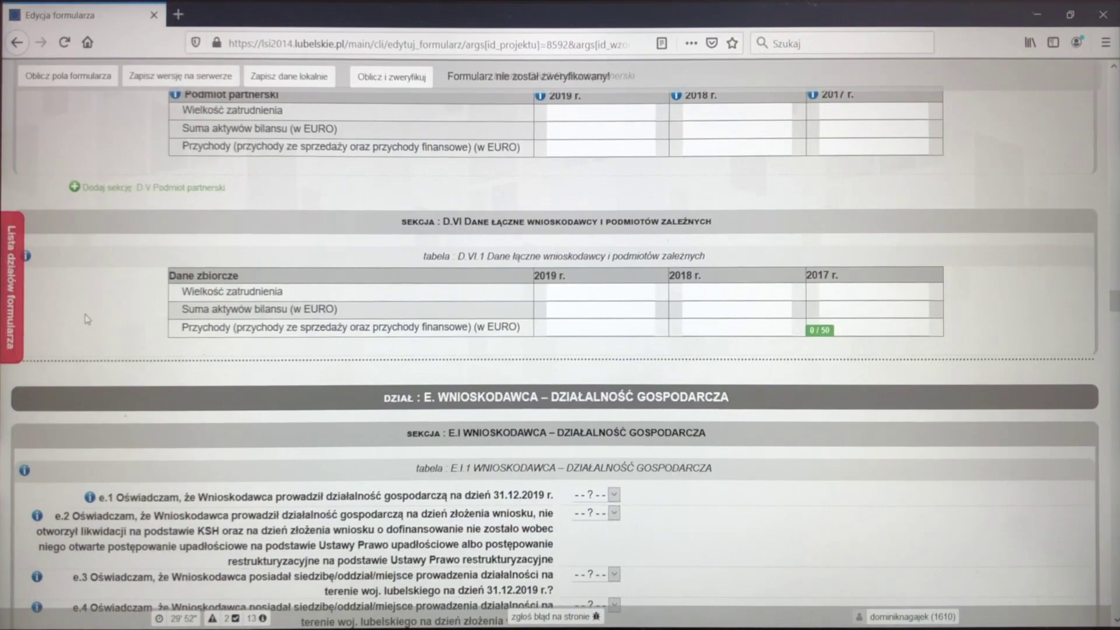
pyautogui.scroll(2, 91, 315)
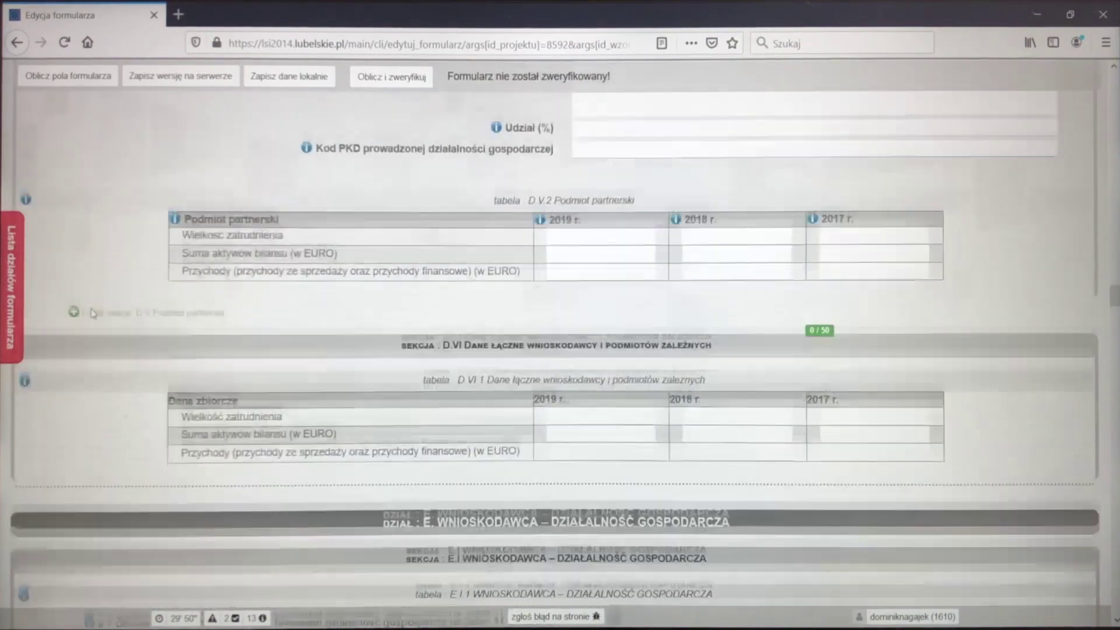
pyautogui.click(588, 149)
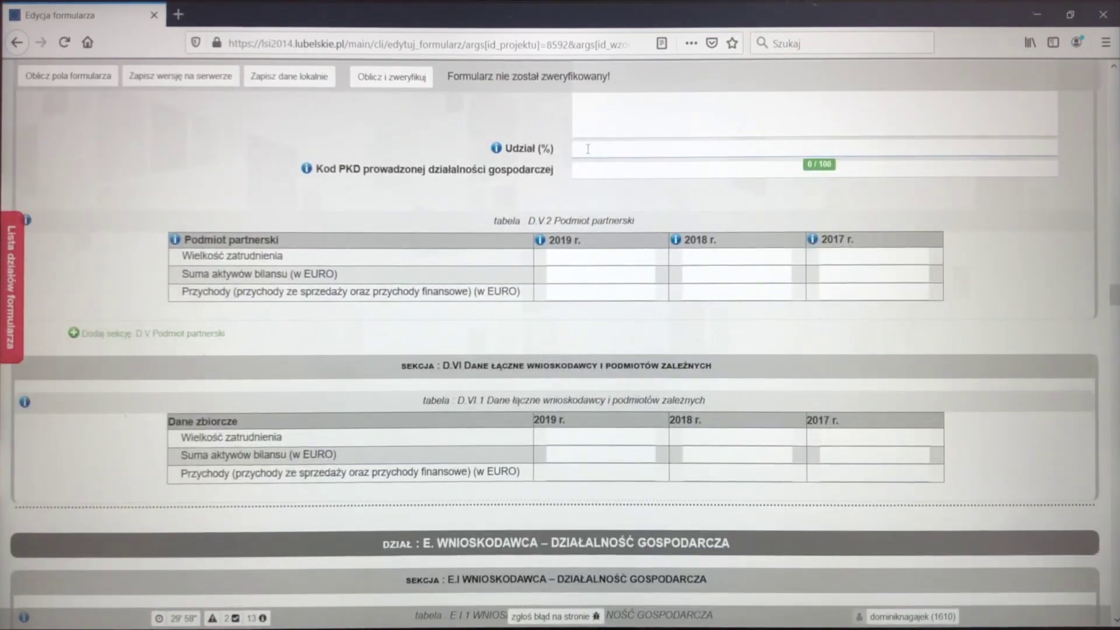
pyautogui.scroll(-1, 263, 274)
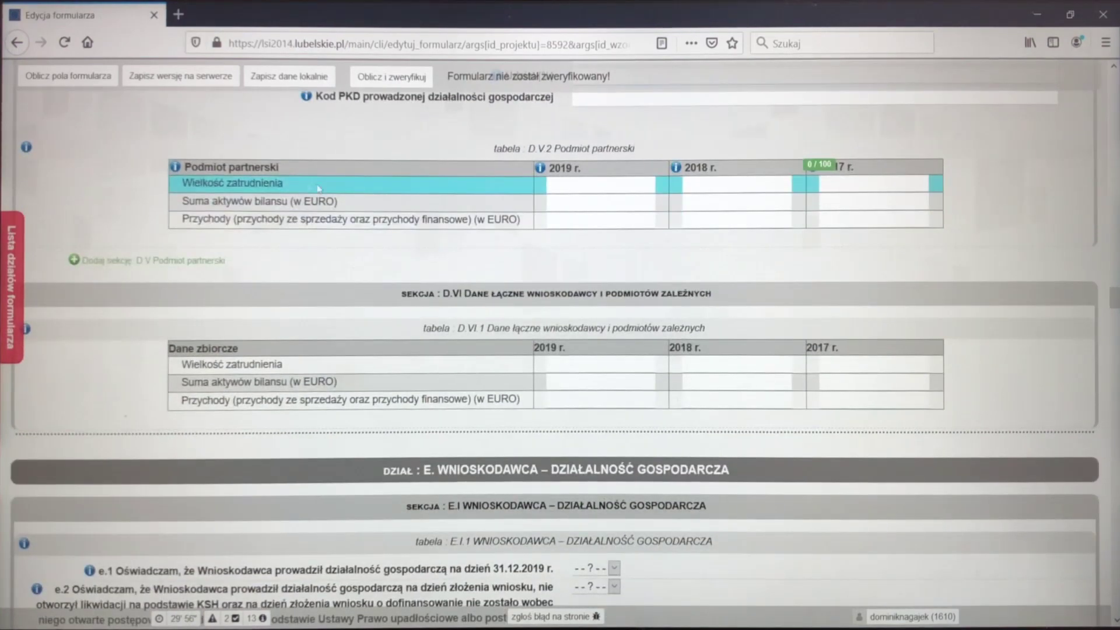
# Answer TAK to whether a sole-trader applicant is also a partner in civil partnerships, and view section D.III for their data
pyautogui.scroll(10, 162, 344)
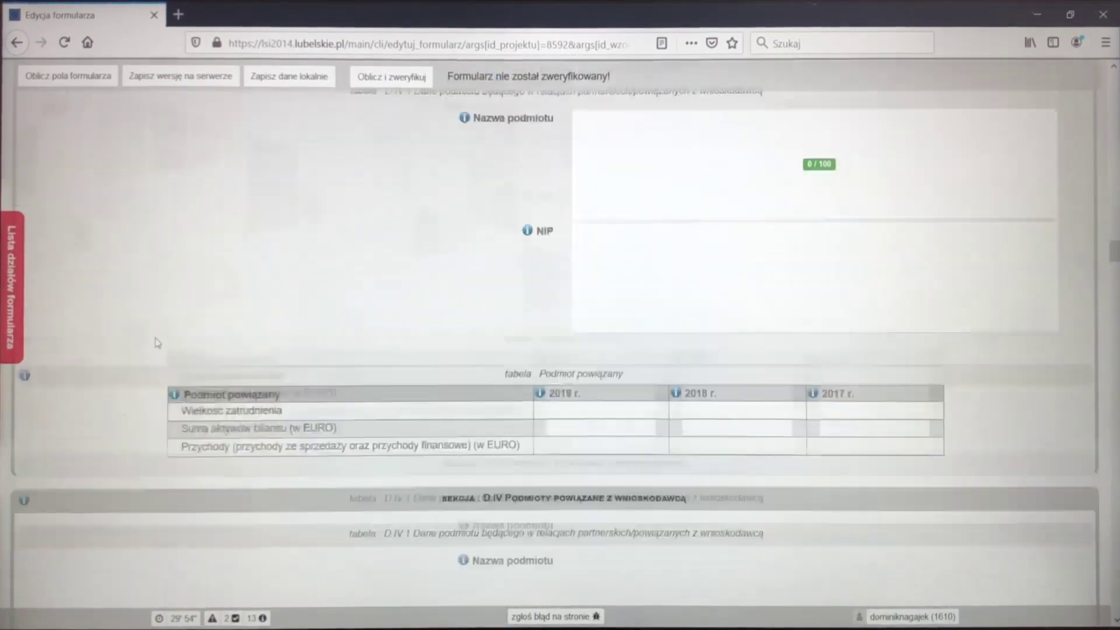
pyautogui.scroll(5, 162, 343)
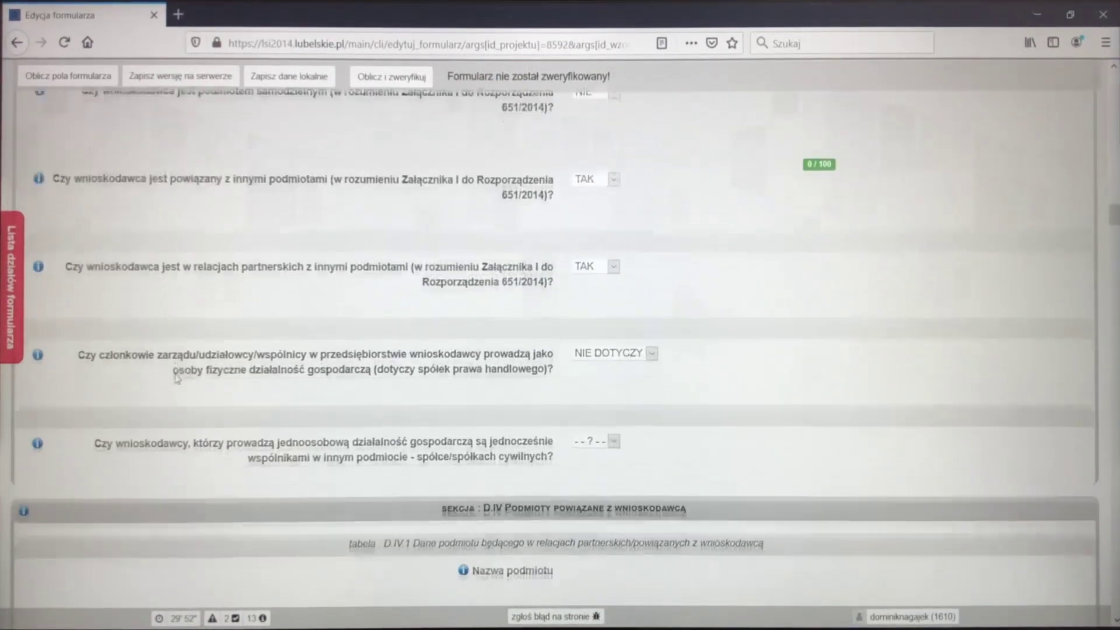
pyautogui.scroll(-1, 187, 372)
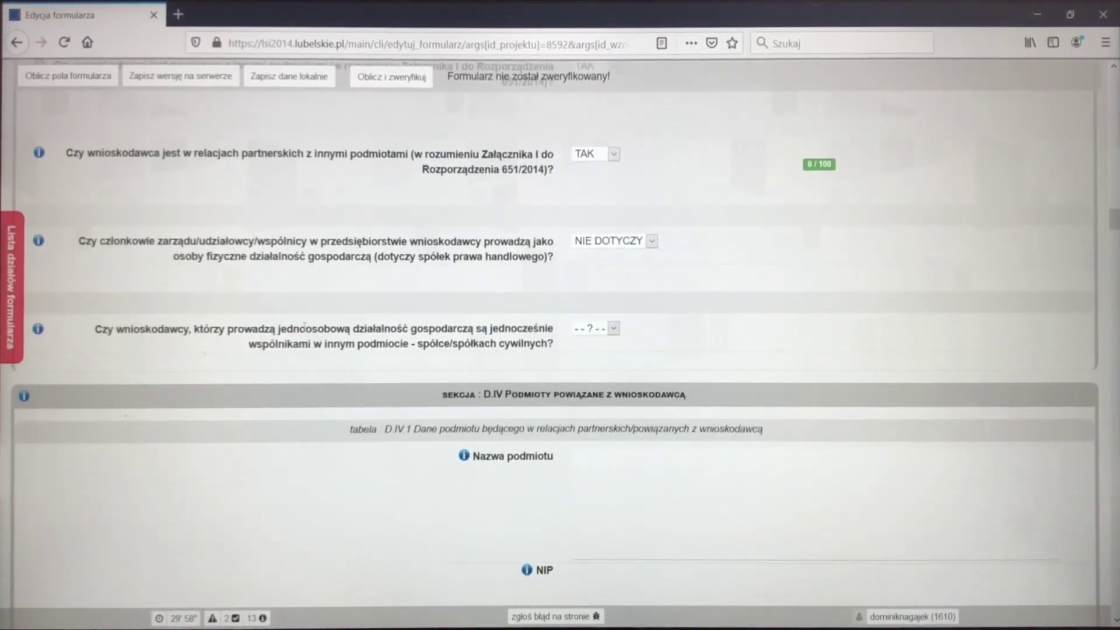
pyautogui.click(613, 330)
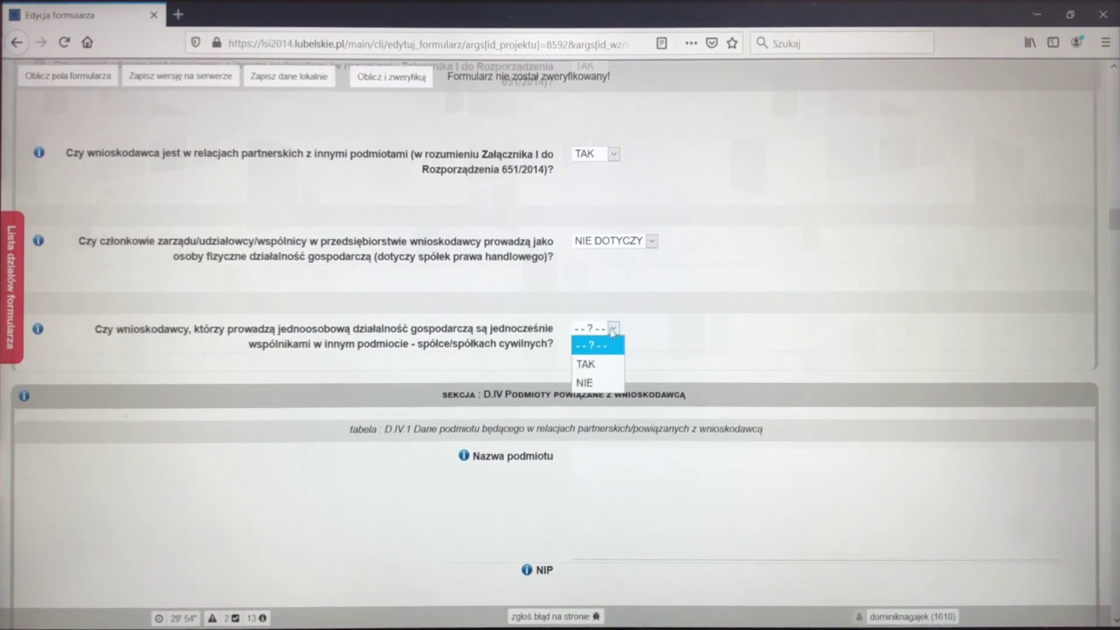
pyautogui.click(594, 363)
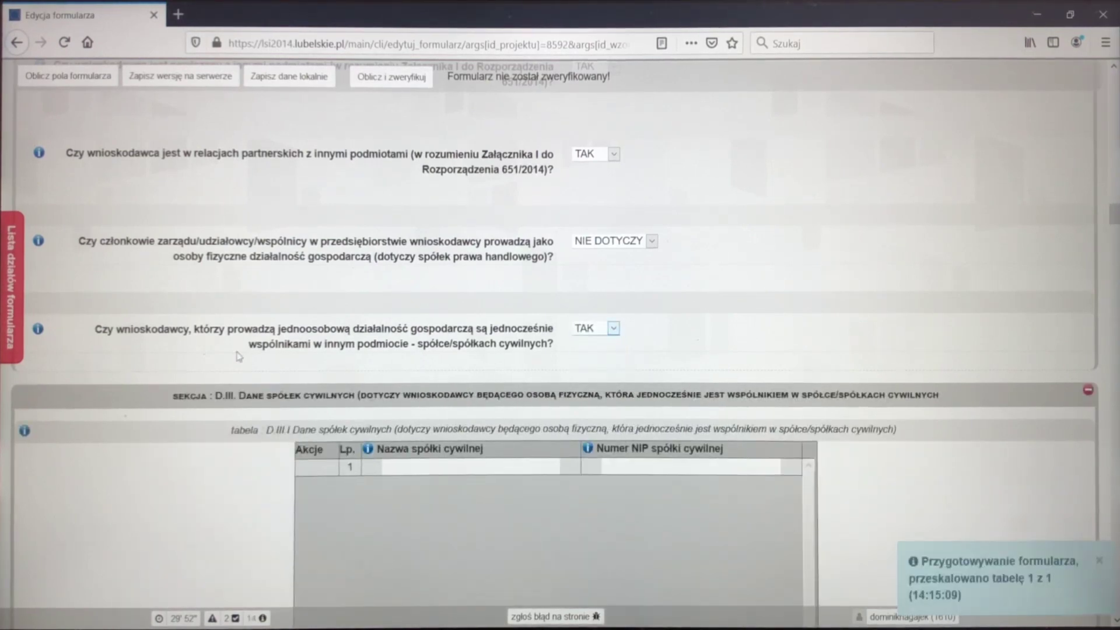
pyautogui.scroll(-4, 253, 343)
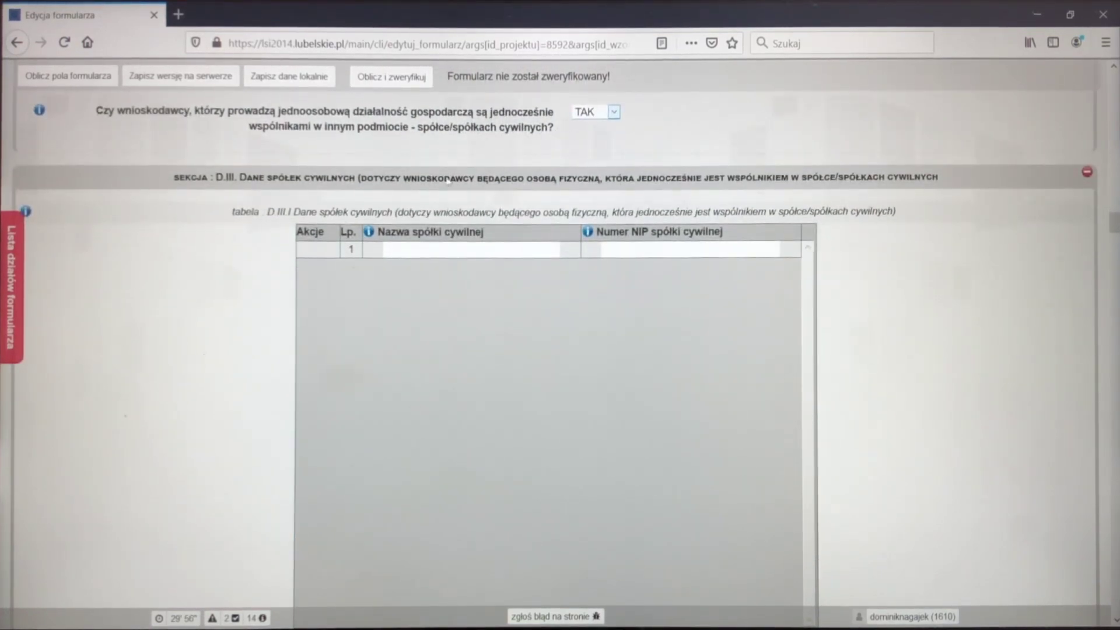
# Add two more rows to table D.III.1 for the names and NIP numbers of civil partnerships
pyautogui.scroll(-3, 252, 267)
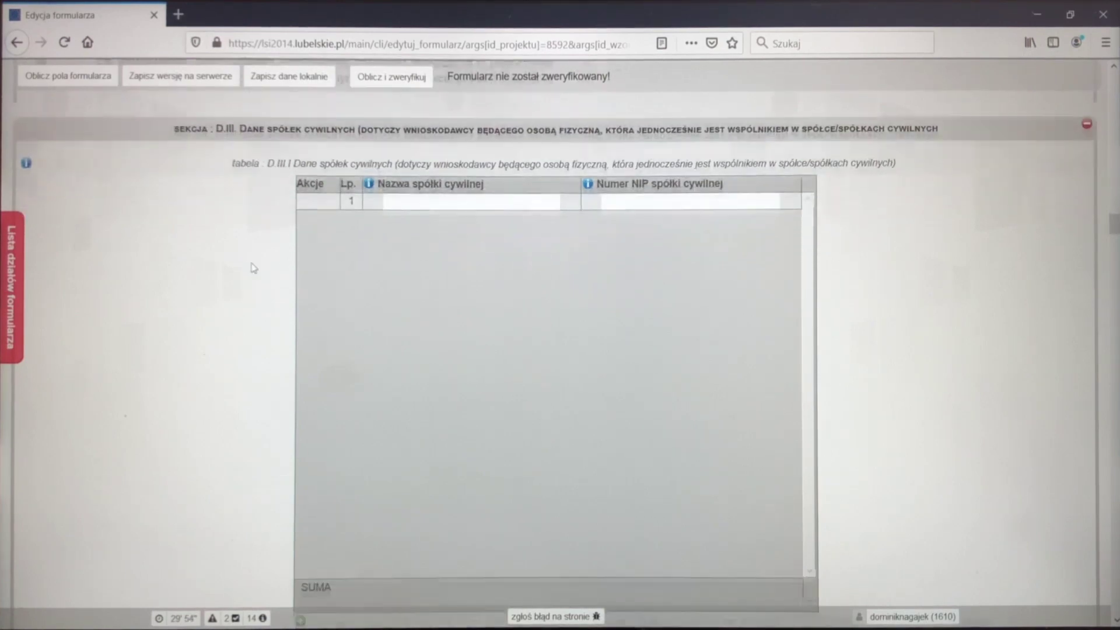
pyautogui.scroll(2, 263, 274)
pyautogui.scroll(-2, 264, 273)
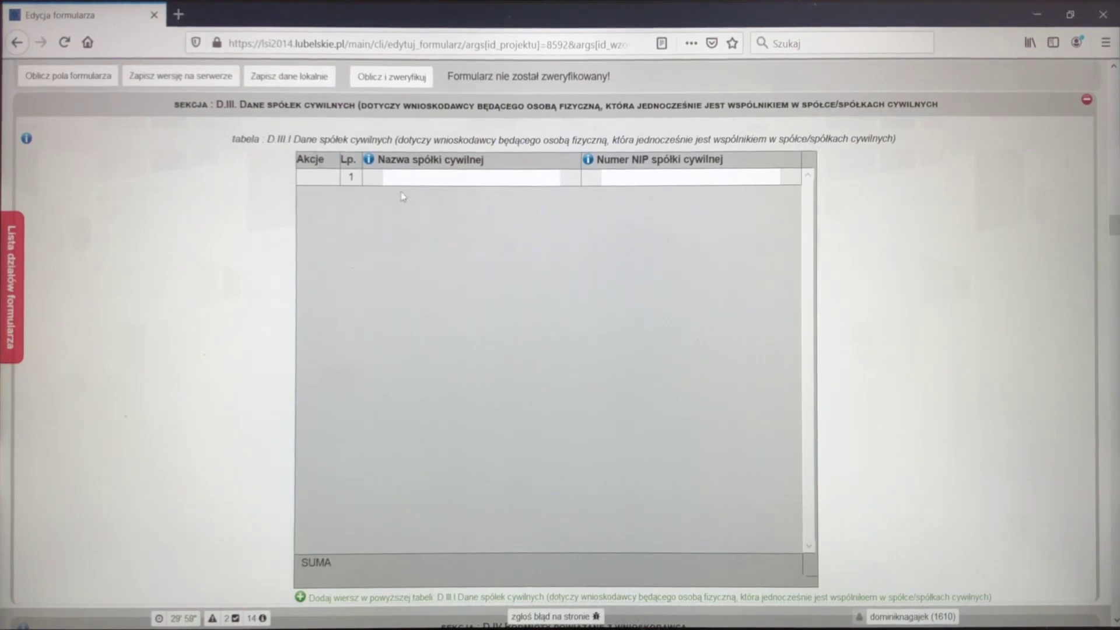
pyautogui.click(406, 179)
pyautogui.scroll(-3, 203, 330)
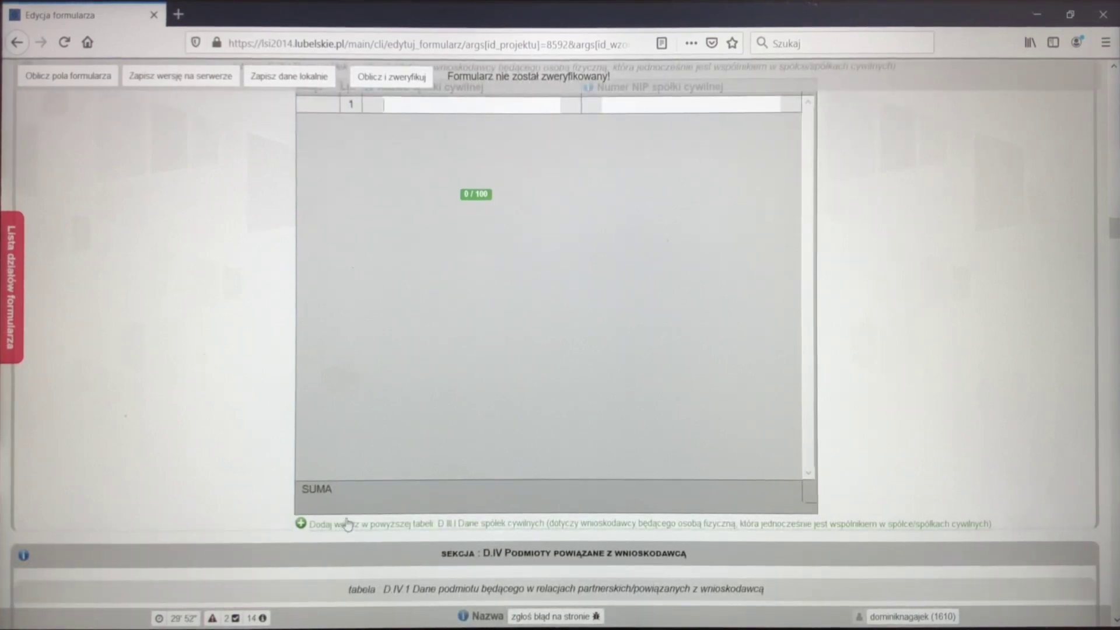
pyautogui.click(361, 525)
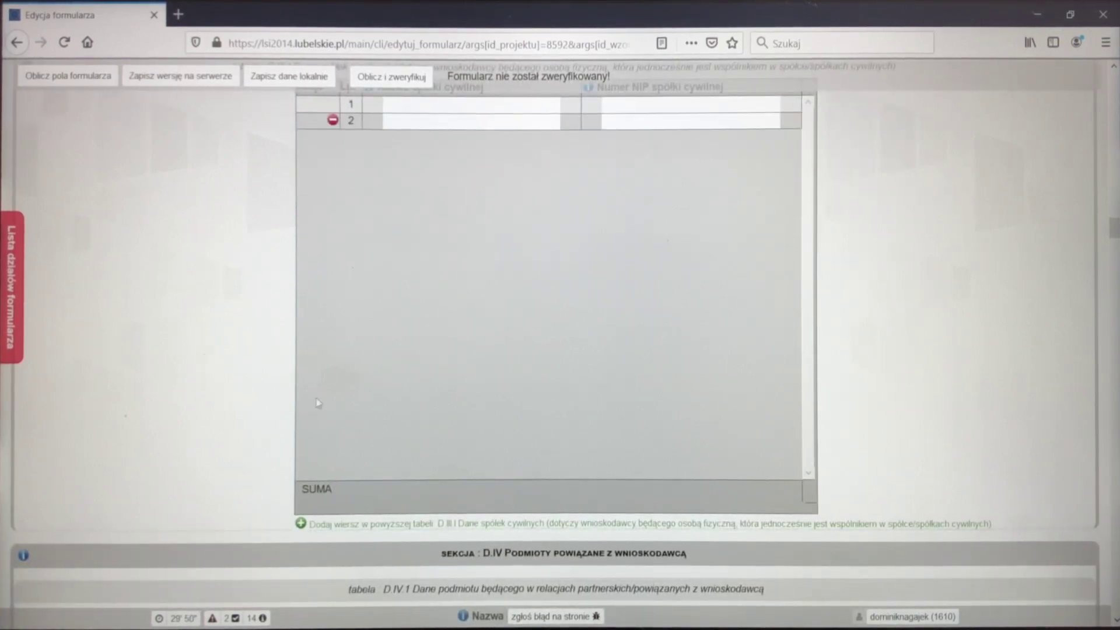
pyautogui.click(359, 524)
pyautogui.scroll(3, 378, 460)
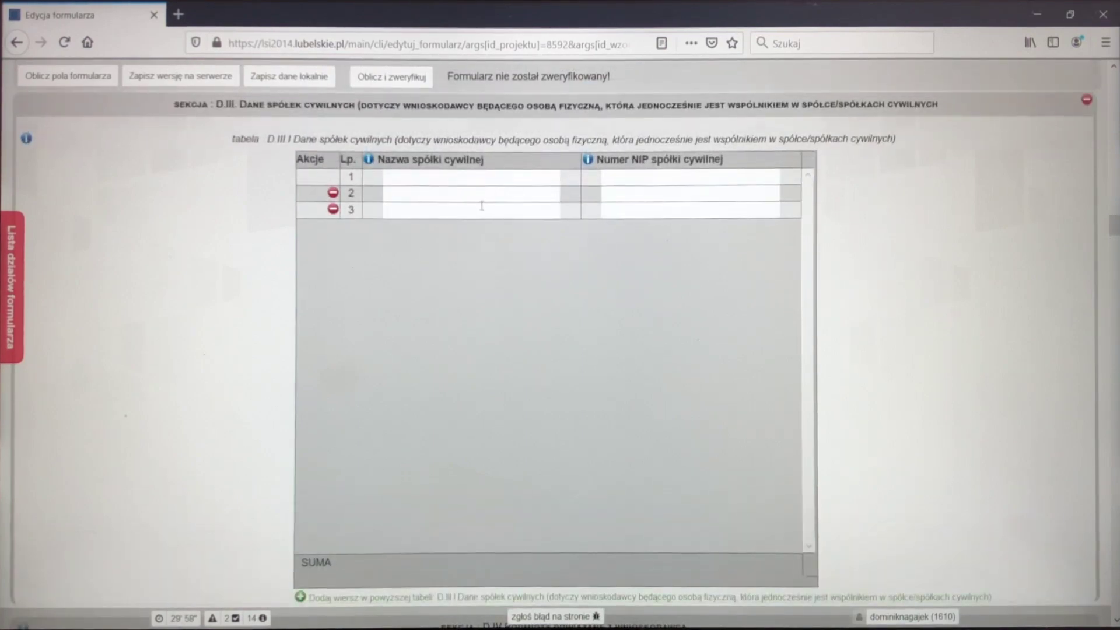
# Check the answer list for whether board members, shareholders or partners run businesses as natural persons
pyautogui.scroll(10, 482, 205)
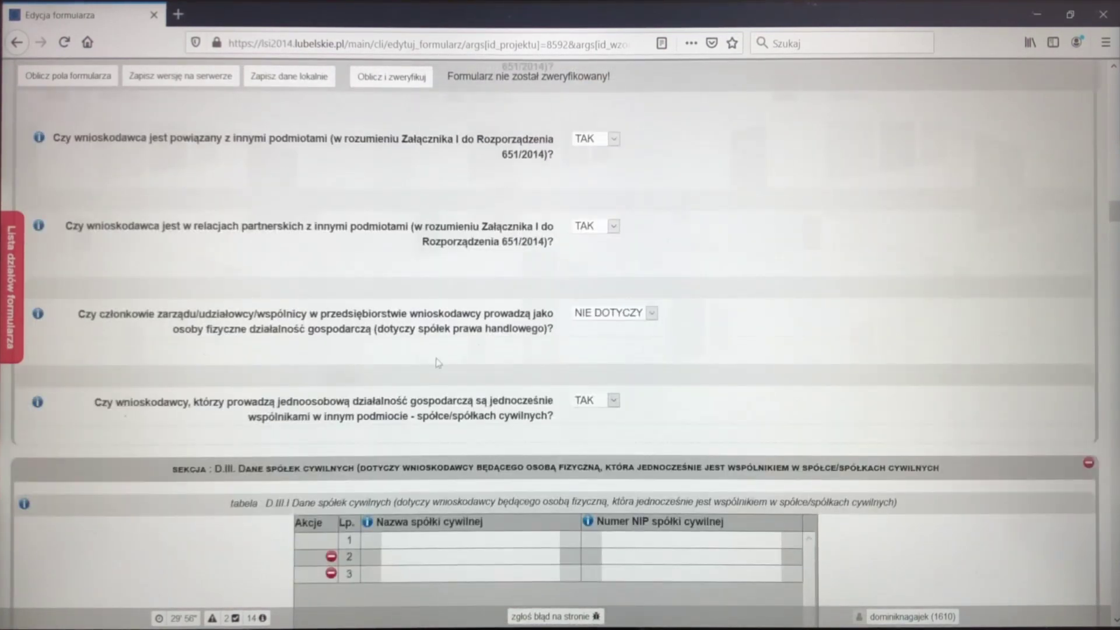
pyautogui.click(622, 318)
pyautogui.click(622, 318)
# In table E.I.1, answer TAK to declarations e.1 and e.2 on conducting business on 31.12.2019 and on the application date
pyautogui.scroll(-15, 487, 349)
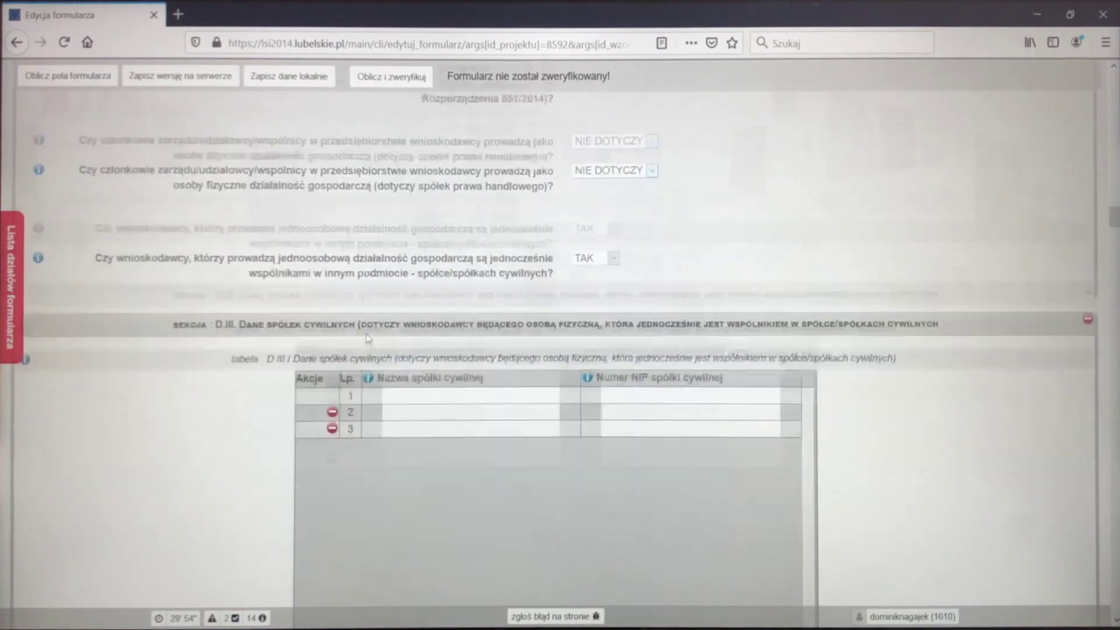
pyautogui.scroll(-15, 298, 324)
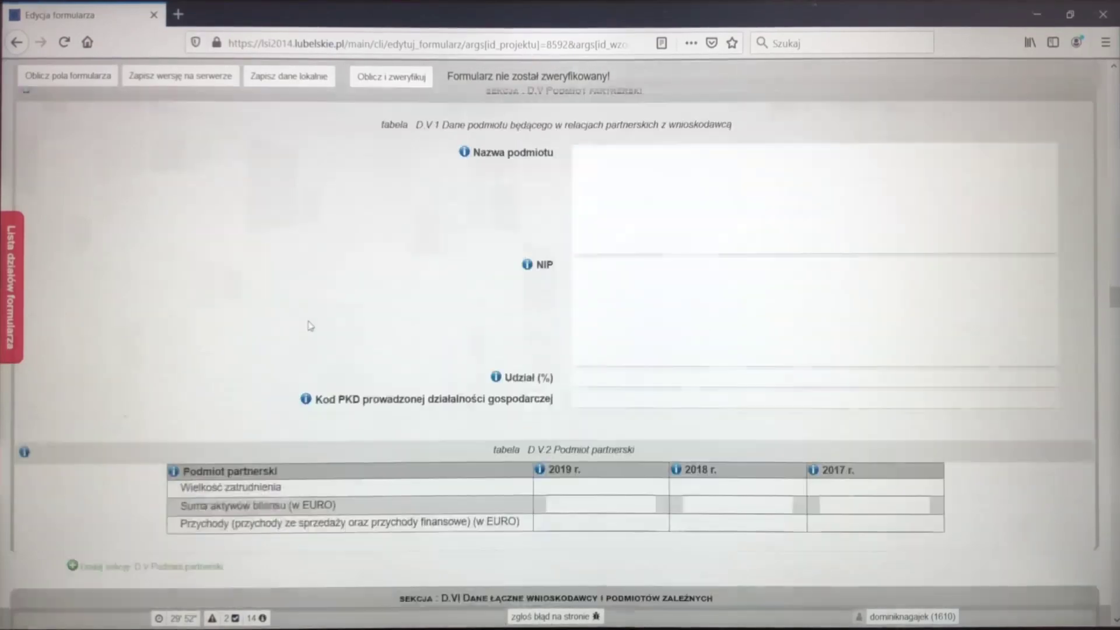
pyautogui.scroll(-5, 309, 320)
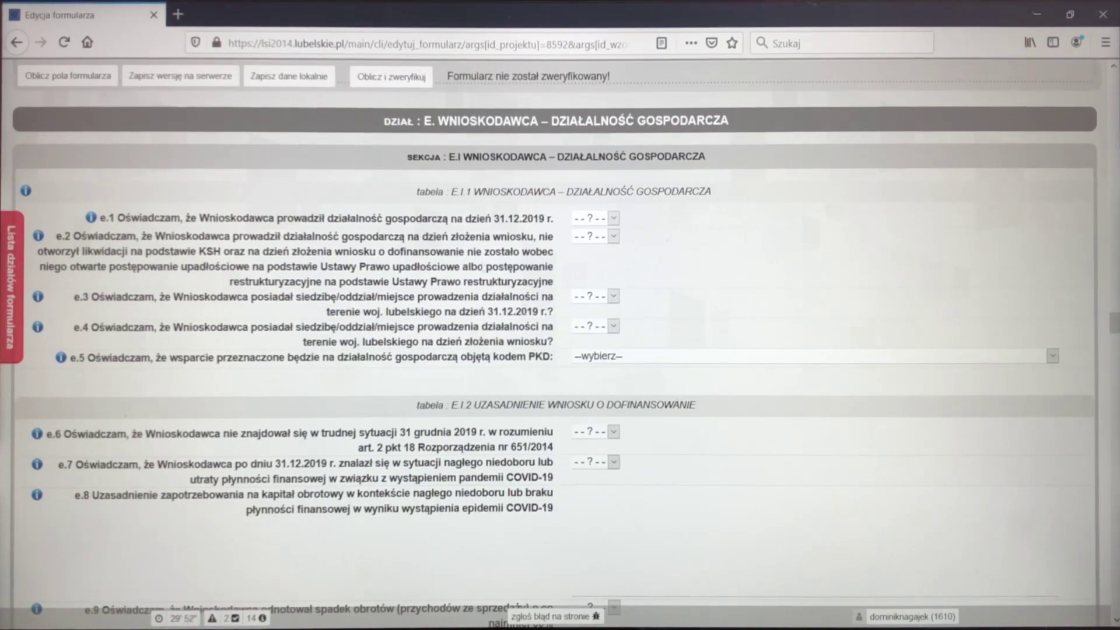
pyautogui.click(614, 220)
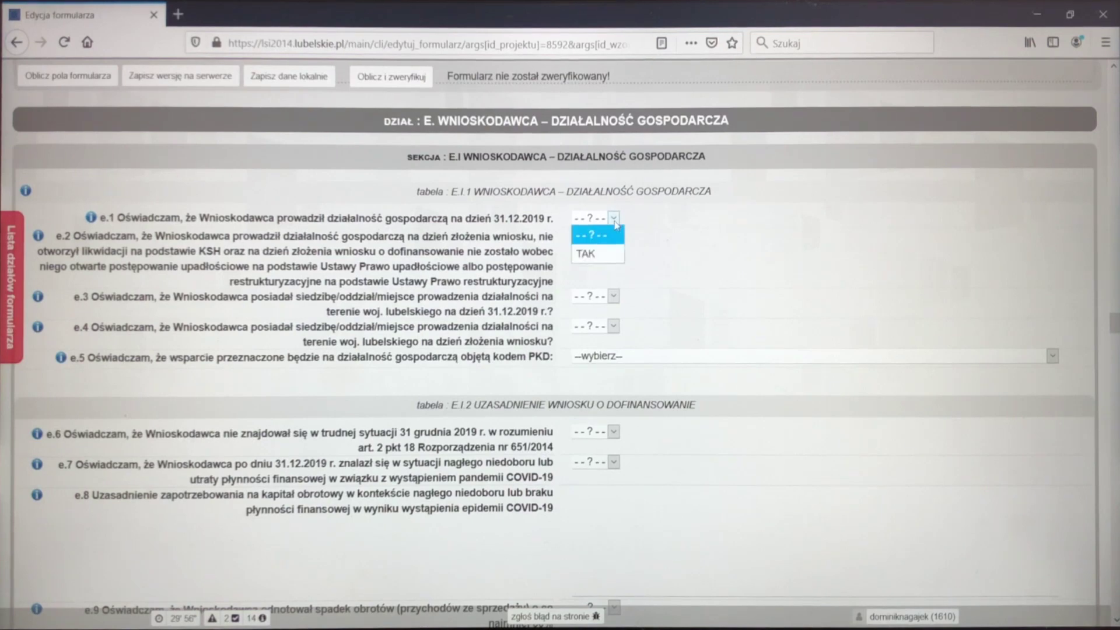
pyautogui.click(598, 256)
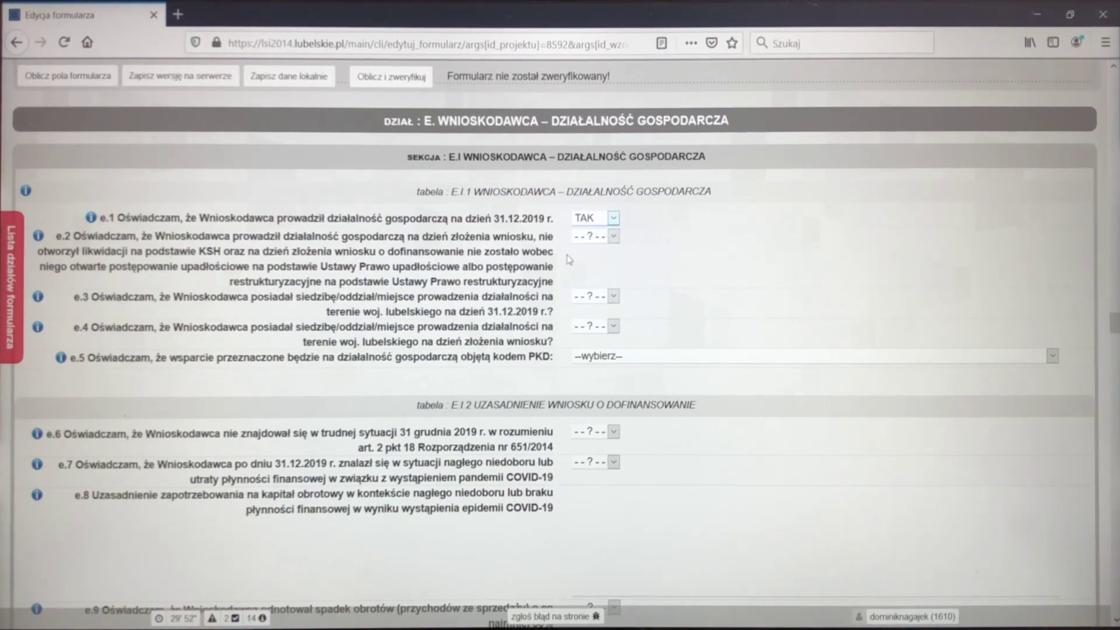
pyautogui.click(598, 237)
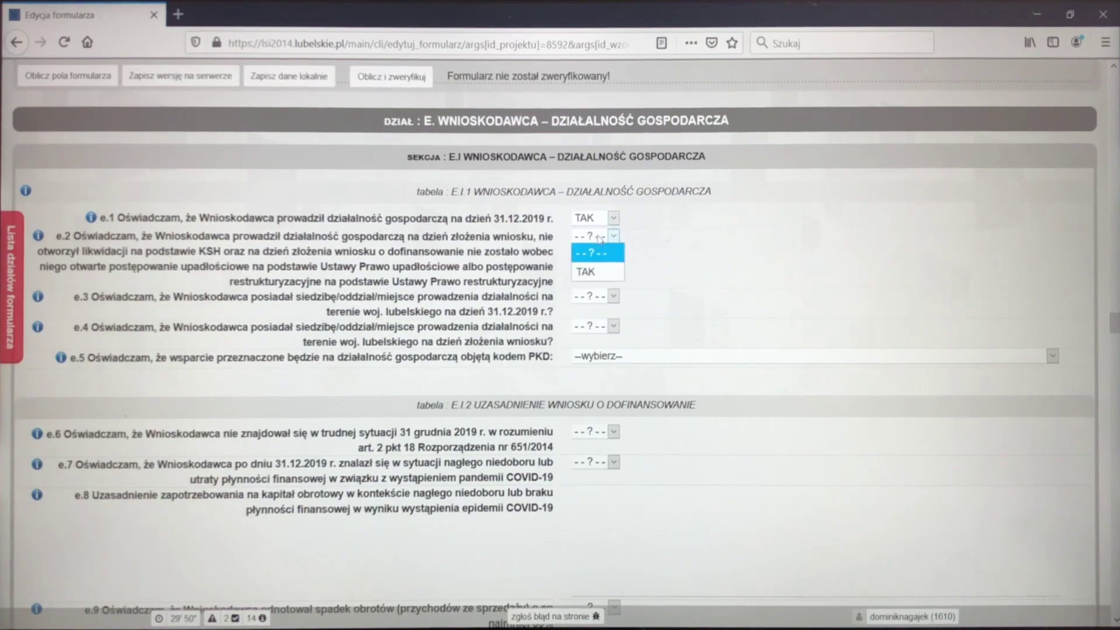
pyautogui.click(601, 256)
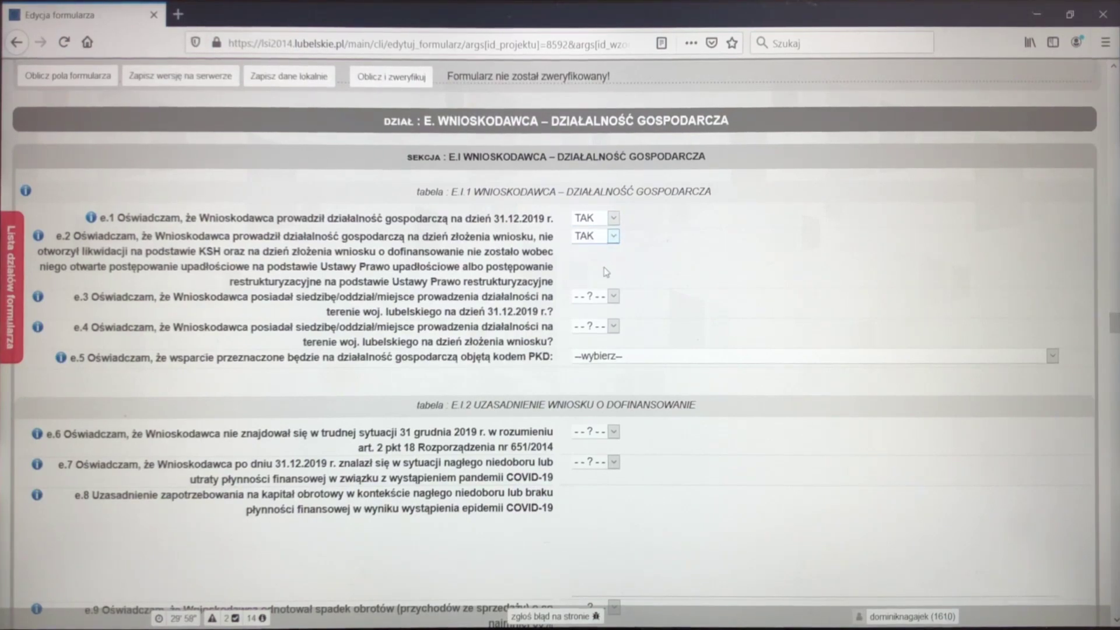
# Answer TAK to location declarations e.3 and e.4, and choose PKD 01.22.Z as the supported activity in e.5
pyautogui.scroll(-2, 639, 275)
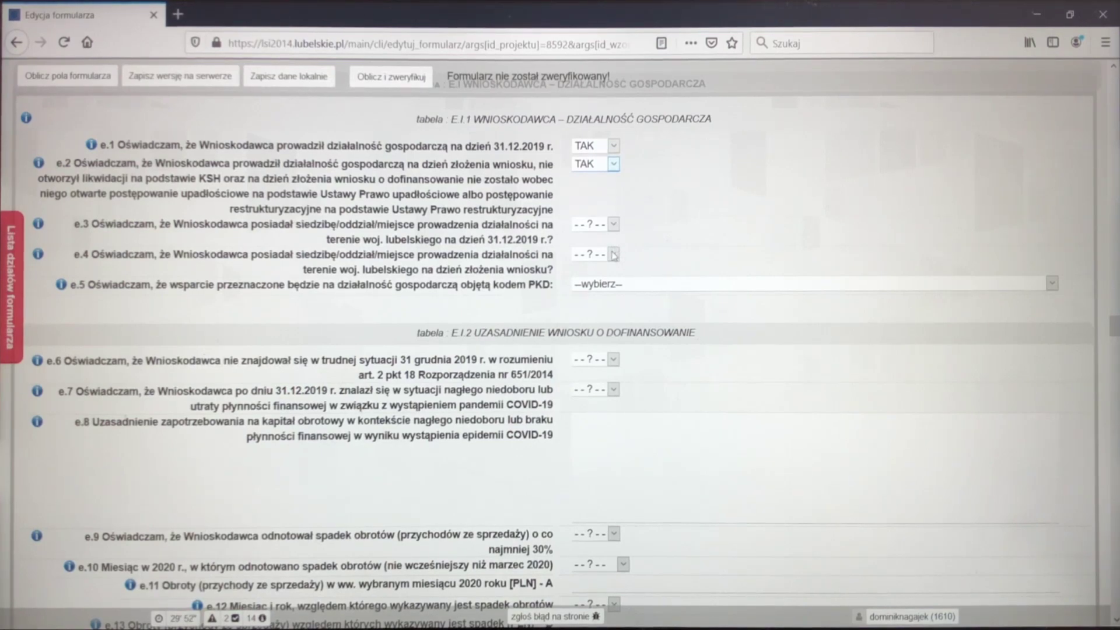
pyautogui.click(614, 224)
pyautogui.click(605, 262)
pyautogui.click(608, 256)
pyautogui.click(608, 294)
pyautogui.click(655, 286)
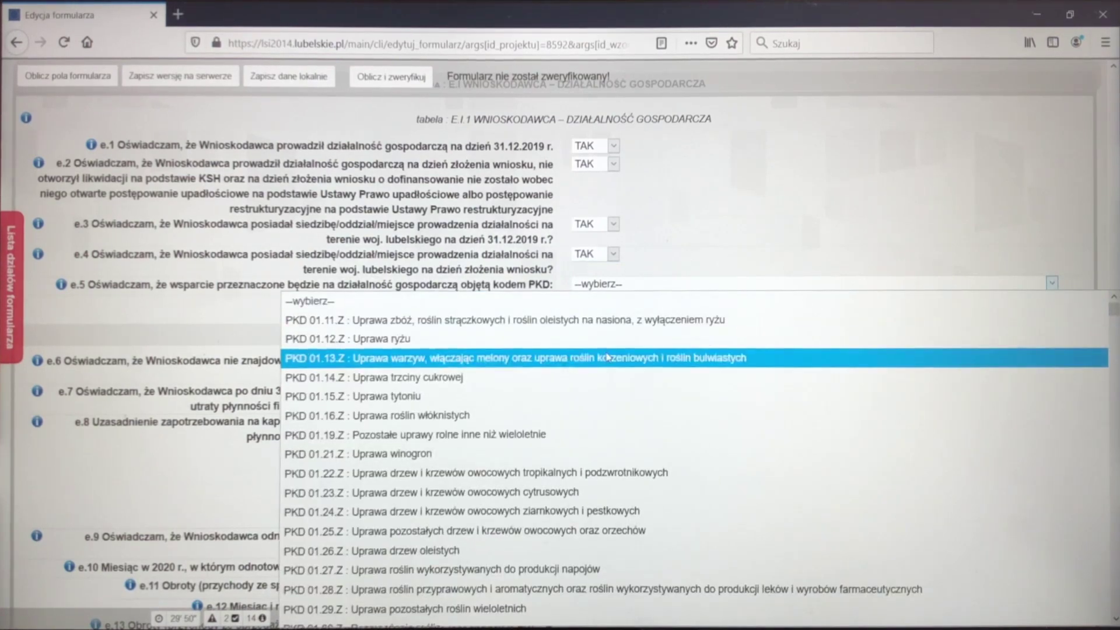
pyautogui.click(604, 472)
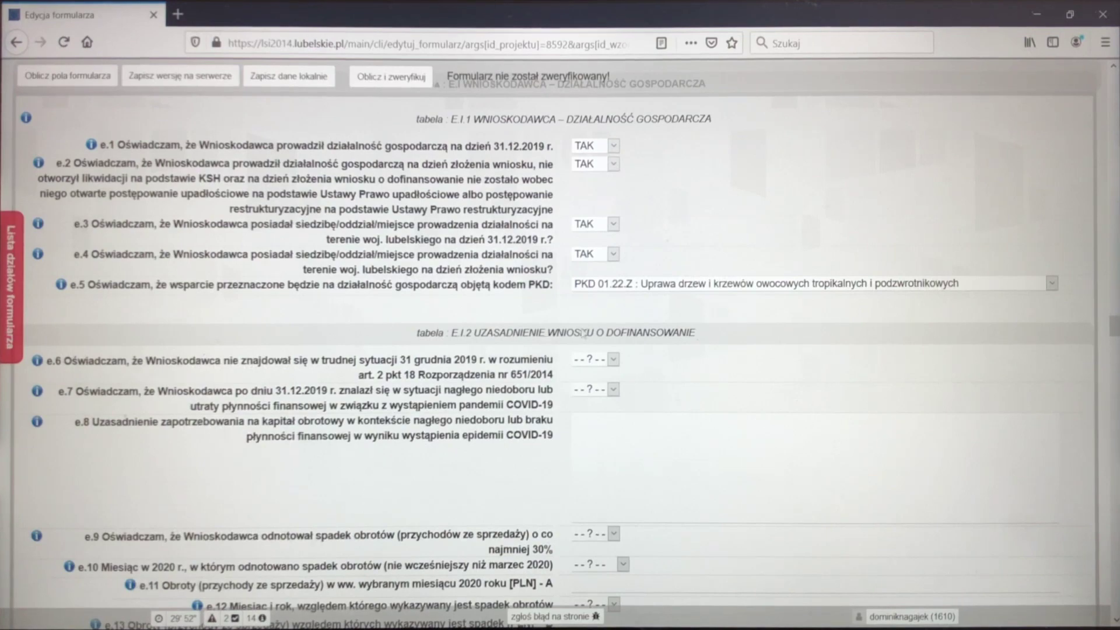
# In table E.I.2, answer TAK to e.6 on not being in difficulty and e.7 on the COVID-19 liquidity shortage
pyautogui.scroll(-3, 499, 323)
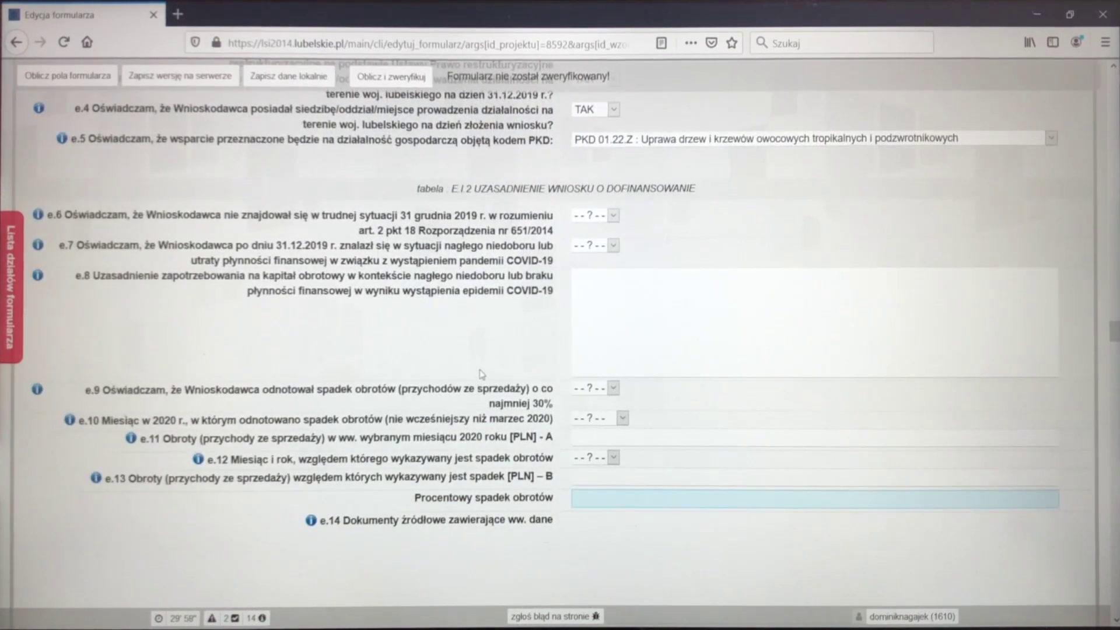
pyautogui.scroll(-2, 480, 374)
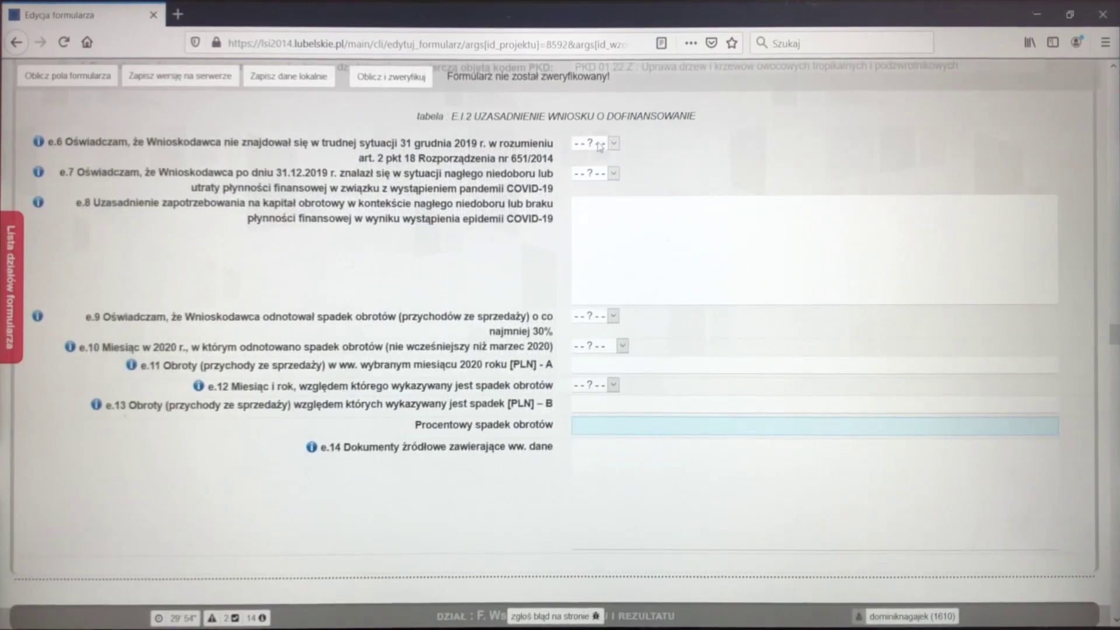
pyautogui.click(601, 146)
pyautogui.click(598, 185)
pyautogui.click(615, 174)
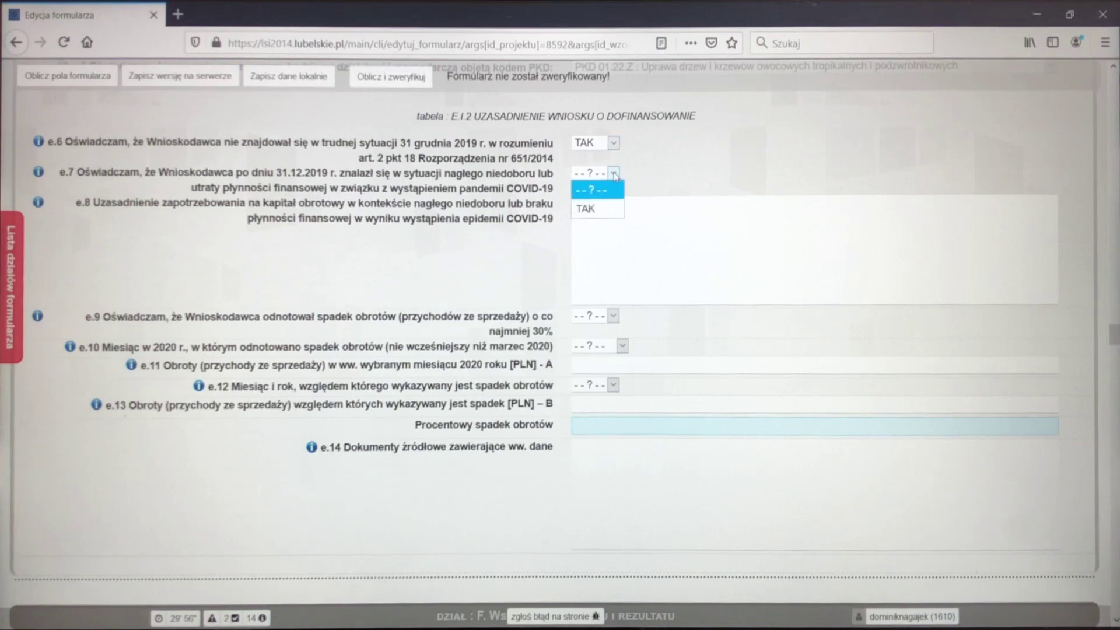
pyautogui.click(607, 208)
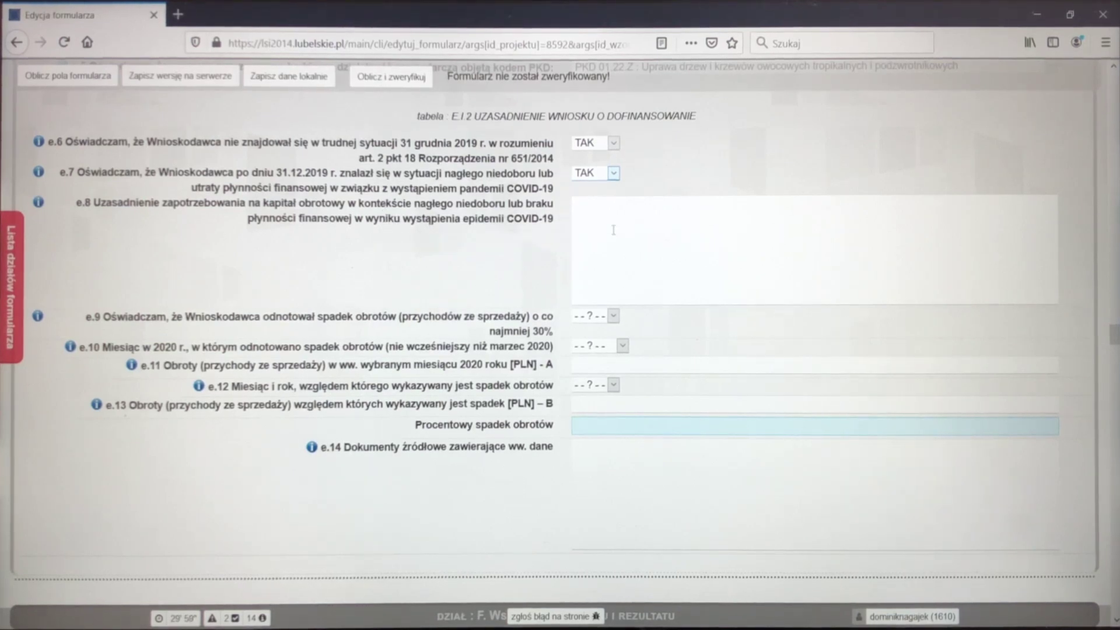
# Read the filling instructions for field e.8, the justification of the working capital need
pyautogui.click(627, 243)
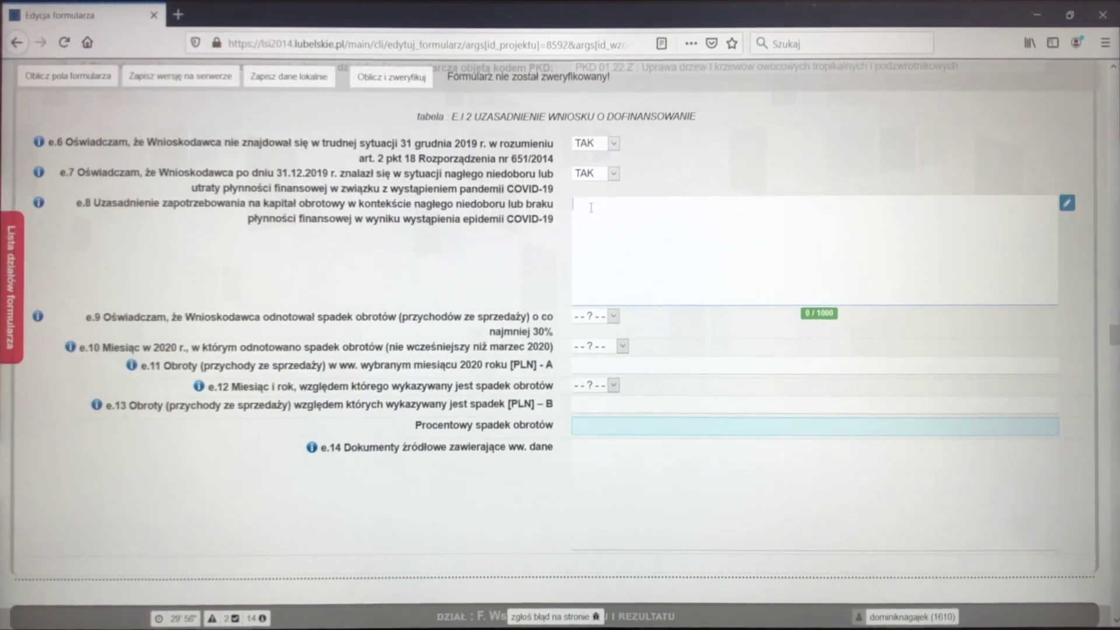
pyautogui.click(38, 203)
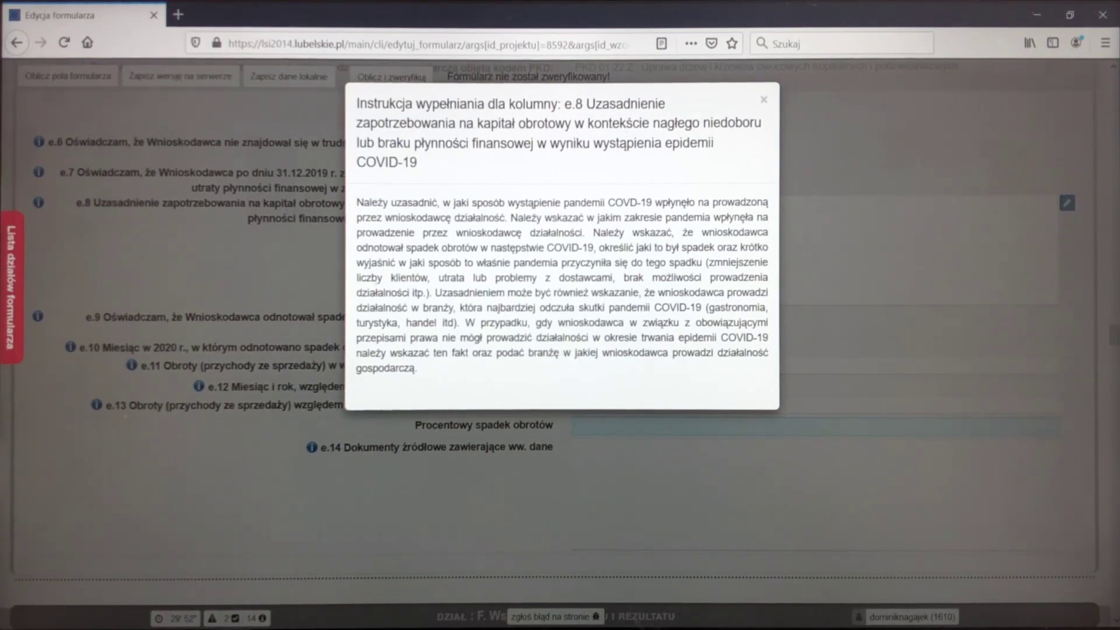
pyautogui.click(764, 100)
# Answer TAK to e.9 on the turnover drop of at least 30% and set the e.10 month to kwiecień
pyautogui.scroll(-3, 390, 263)
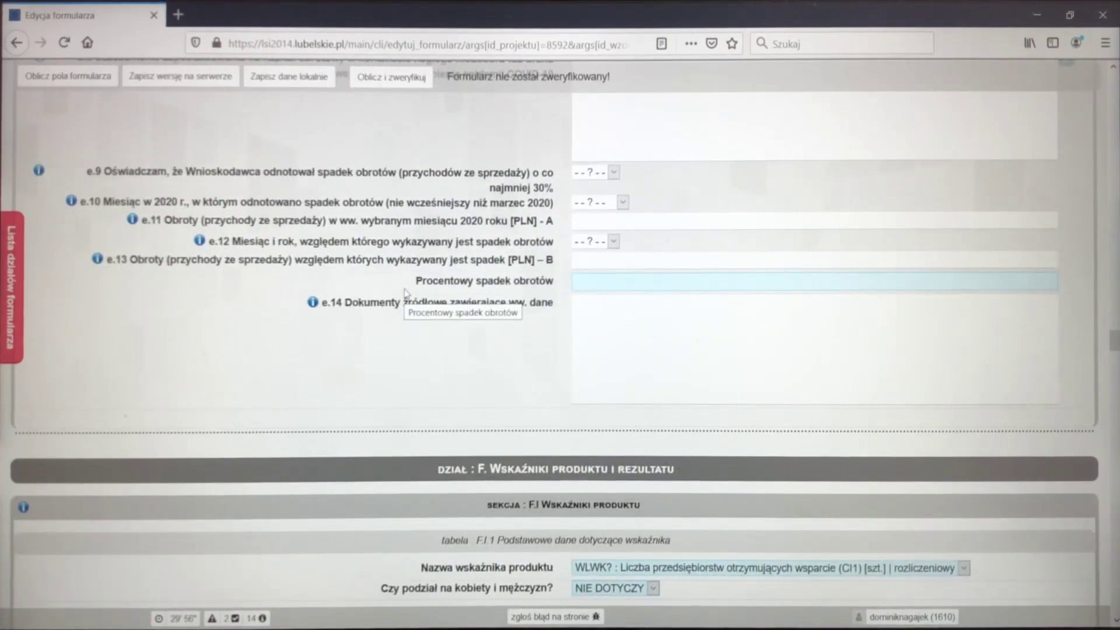
pyautogui.click(589, 173)
pyautogui.click(585, 207)
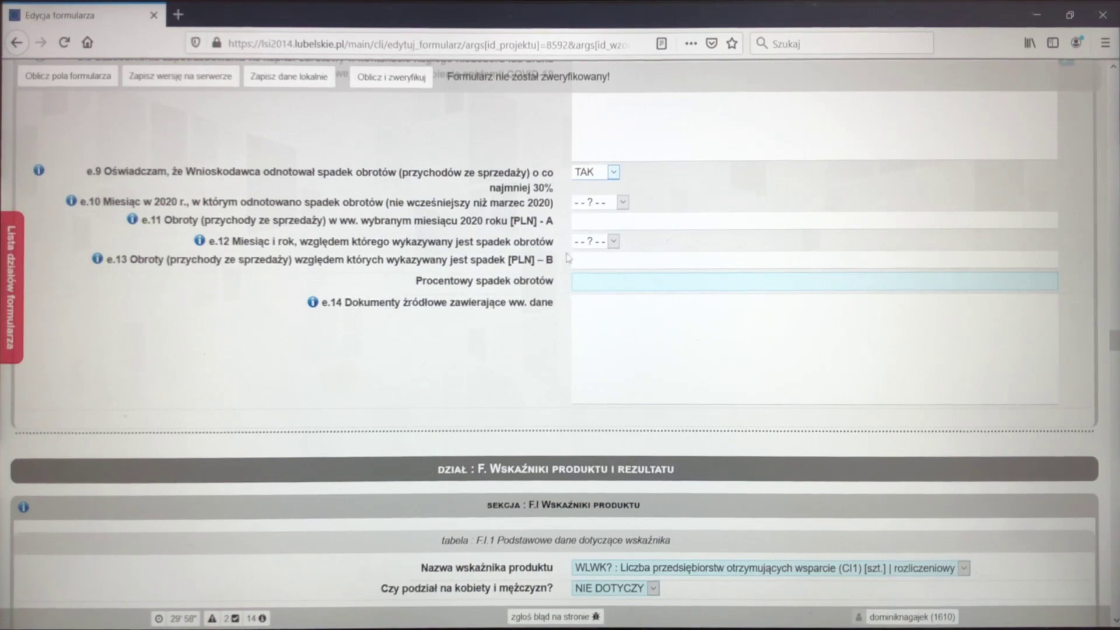
pyautogui.click(610, 205)
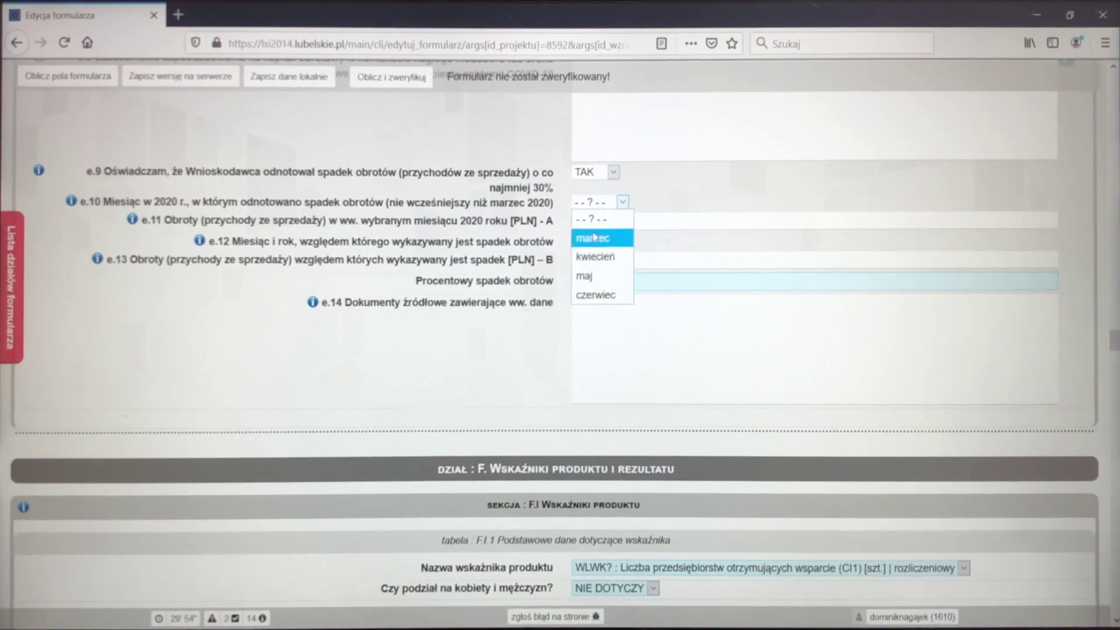
pyautogui.click(595, 257)
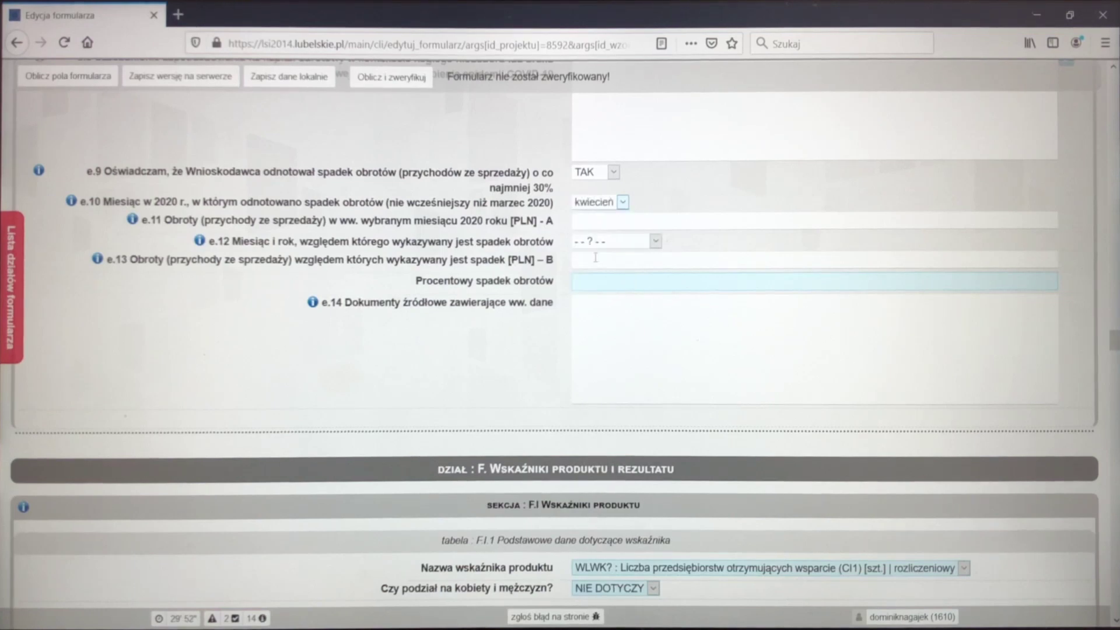
# Enter 12345 PLN as the e.11 turnover and choose marzec 2020 r. as the e.12 reference month
pyautogui.click(831, 220)
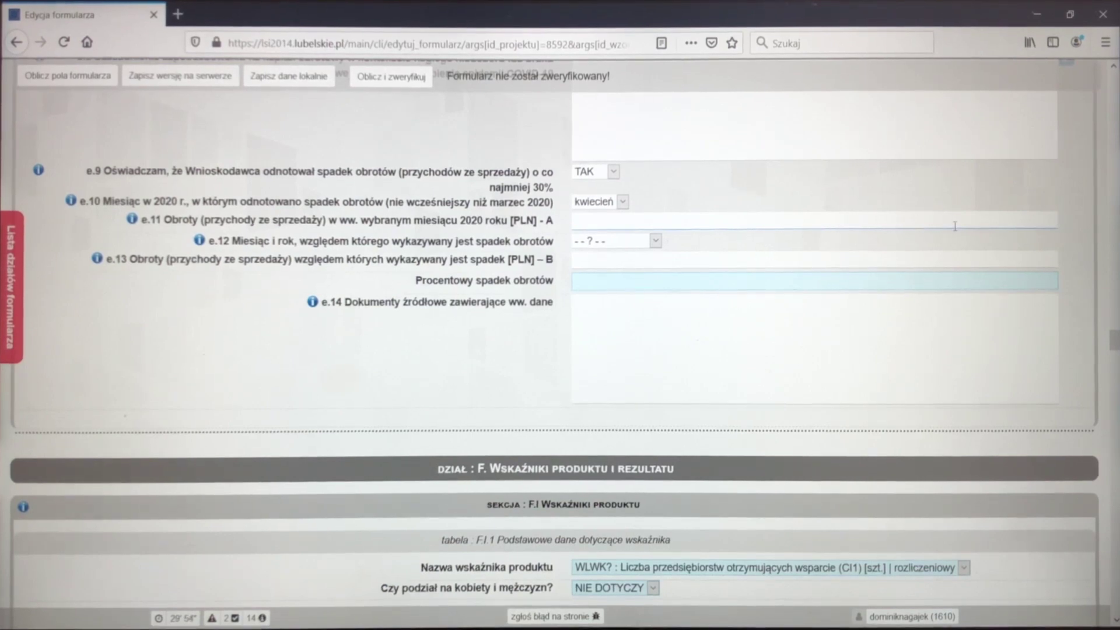
pyautogui.write('12345')
pyautogui.click(625, 241)
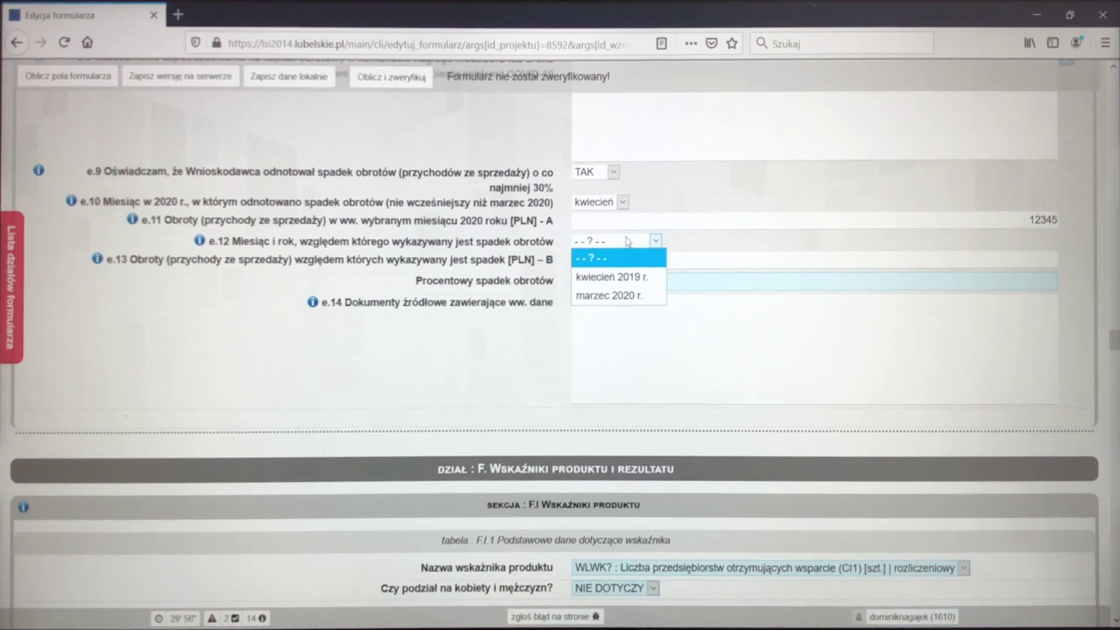
pyautogui.click(613, 296)
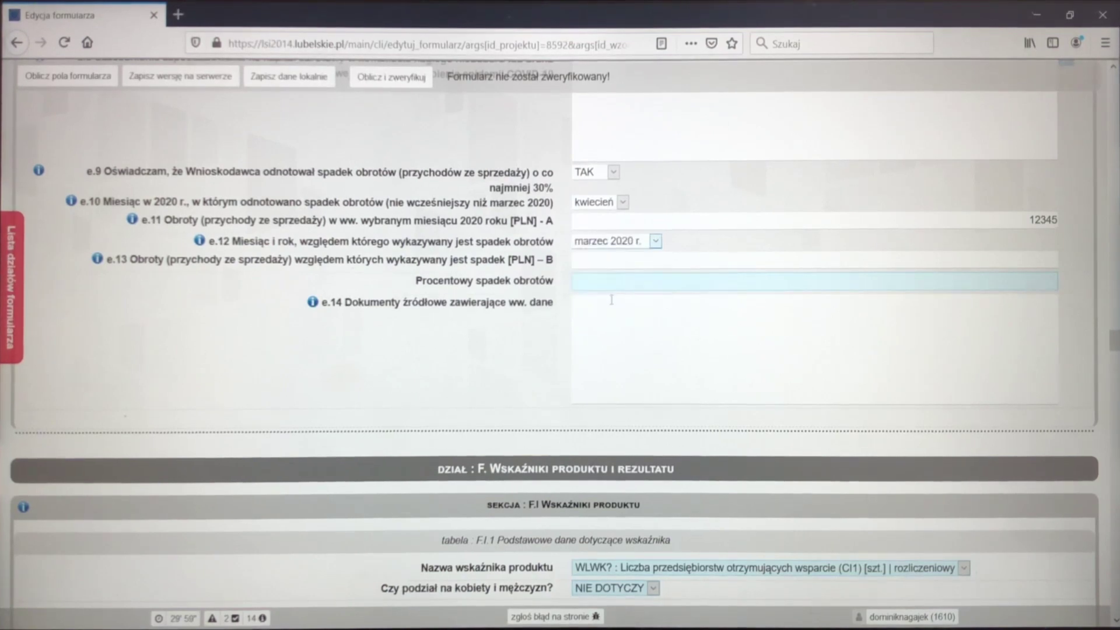
# Enter 1267 PLN as the reference turnover B in field e.13
pyautogui.click(1056, 259)
pyautogui.write('12')
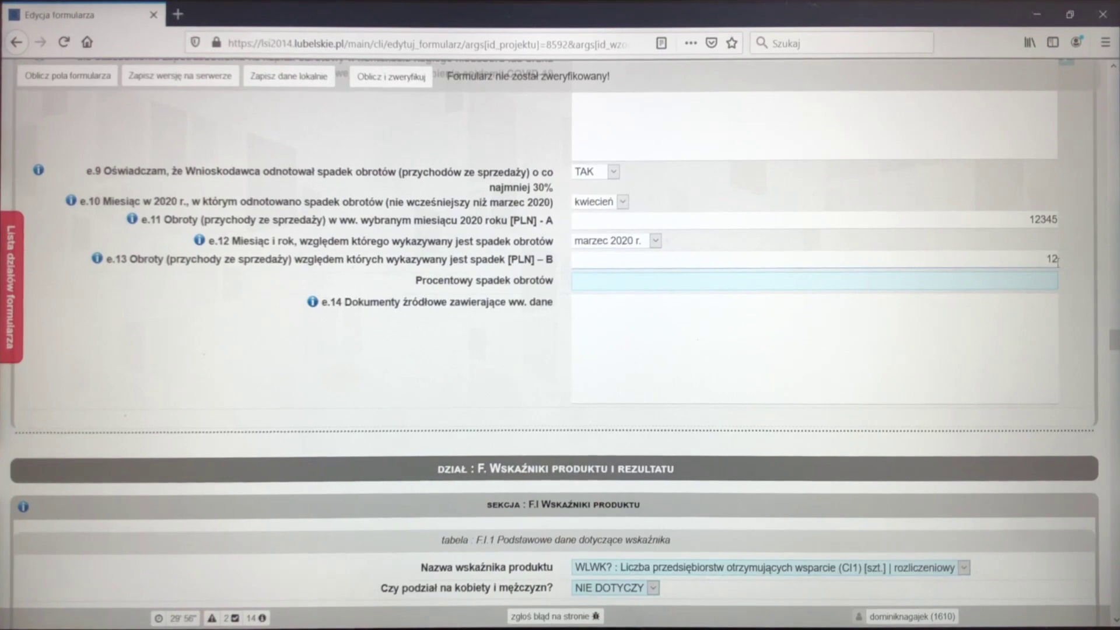
pyautogui.write('67')
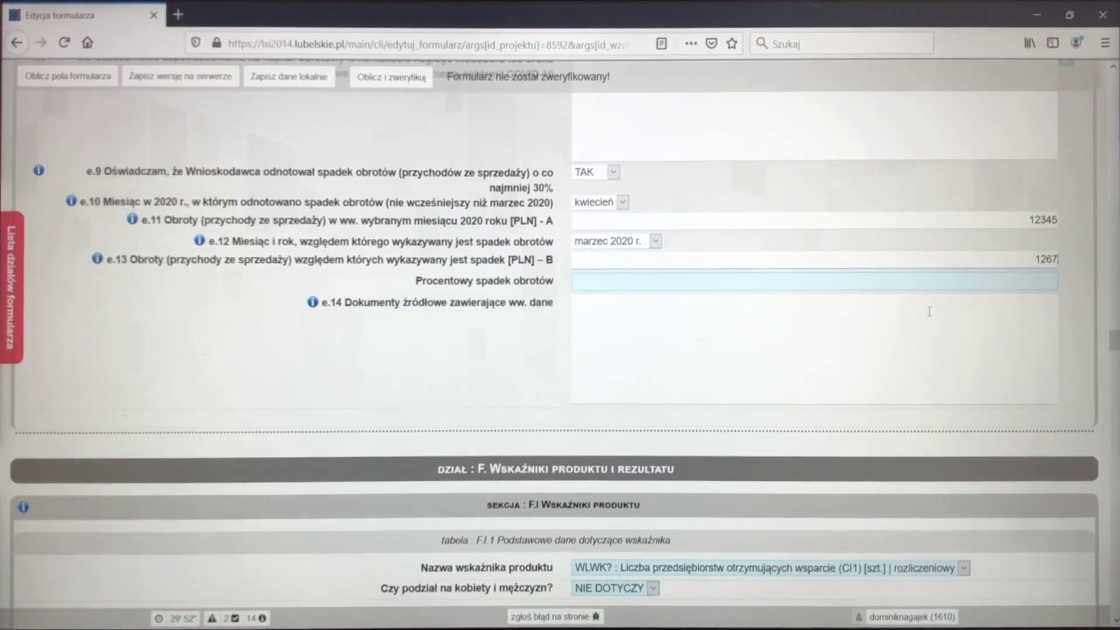
# Check the percentage turnover drop field and open the filling instructions for e.14, the source documents
pyautogui.click(882, 322)
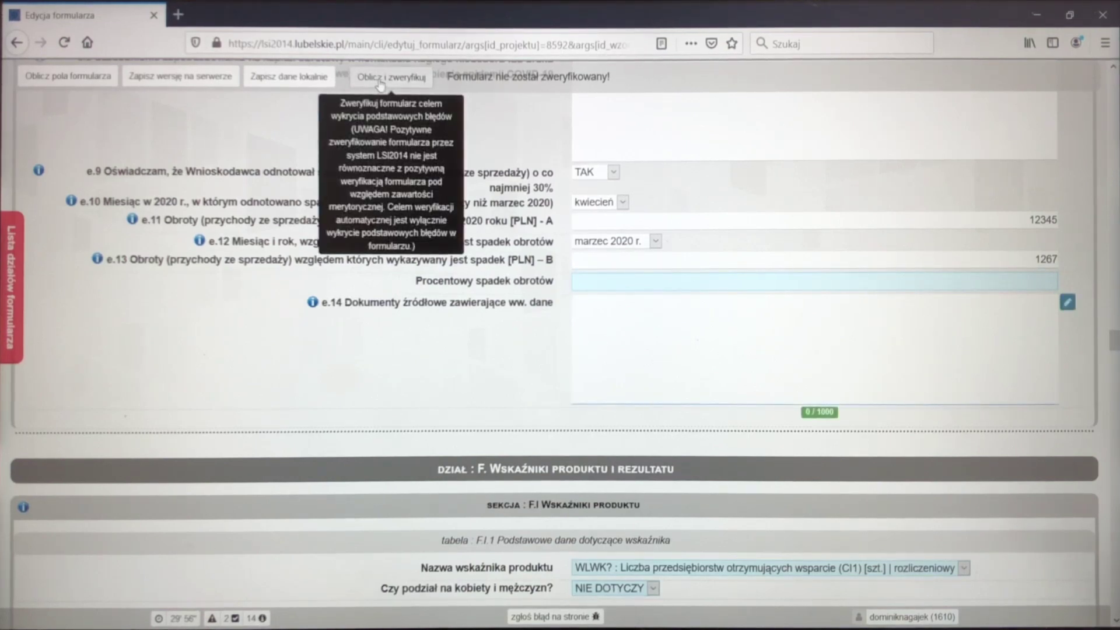
pyautogui.click(585, 285)
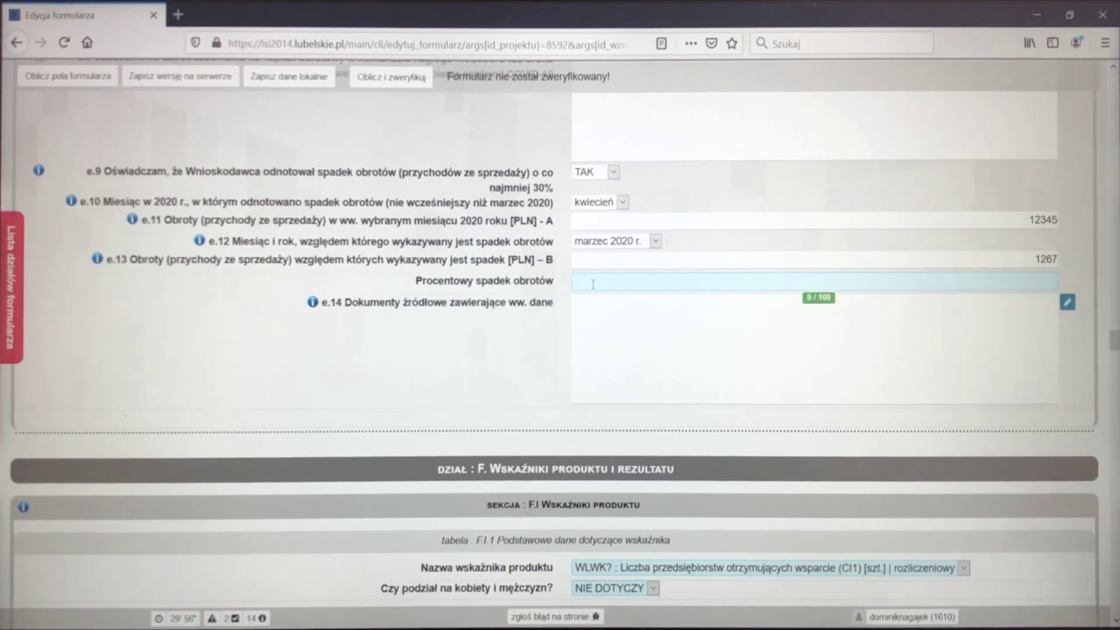
pyautogui.click(602, 318)
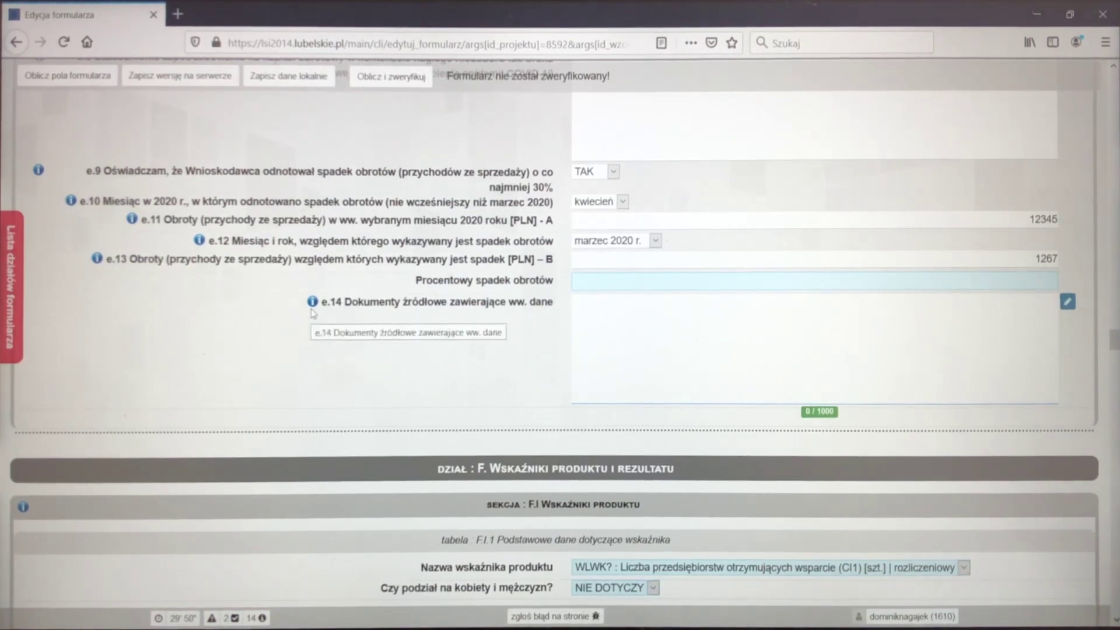
pyautogui.click(313, 303)
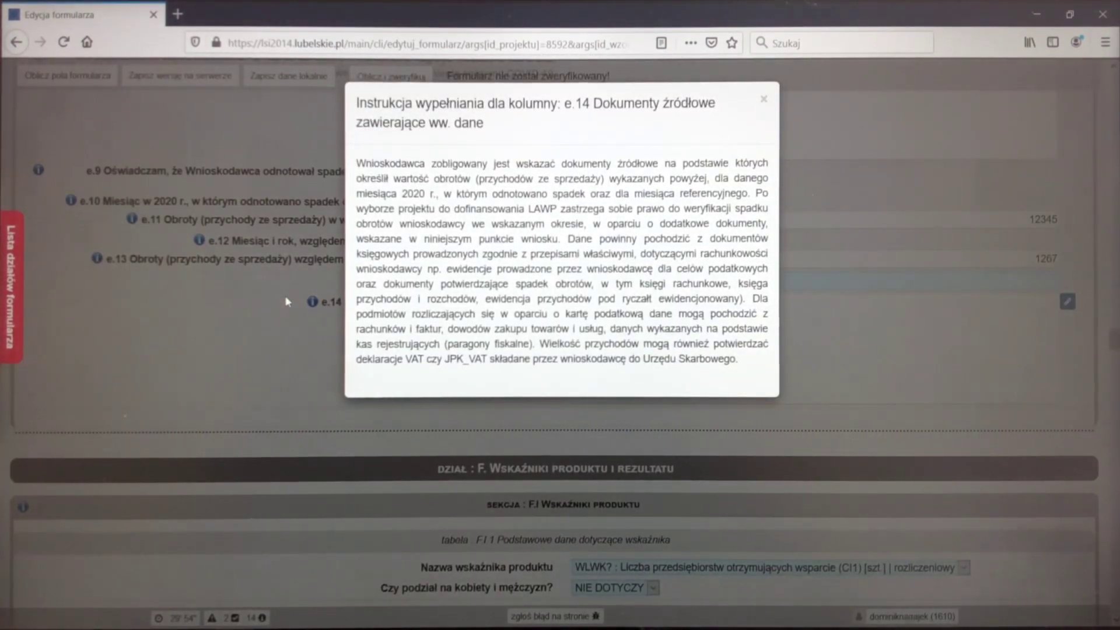
# Close the e.14 filling instructions and review the prefilled product indicators and their target values in section F.I
pyautogui.click(209, 286)
pyautogui.scroll(-5, 231, 270)
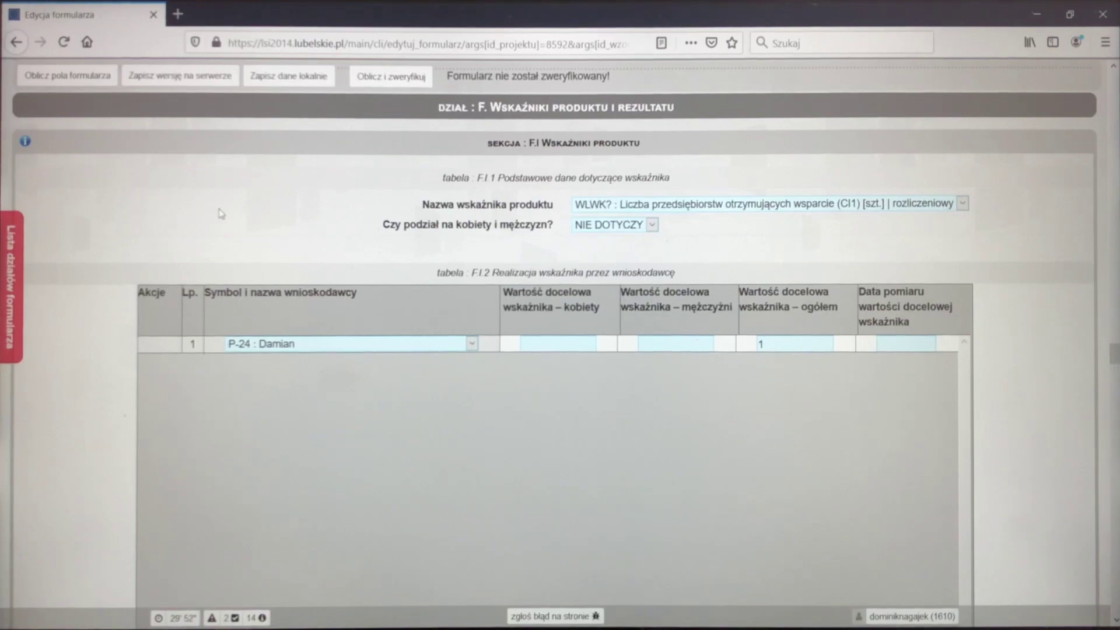
pyautogui.scroll(-9, 222, 215)
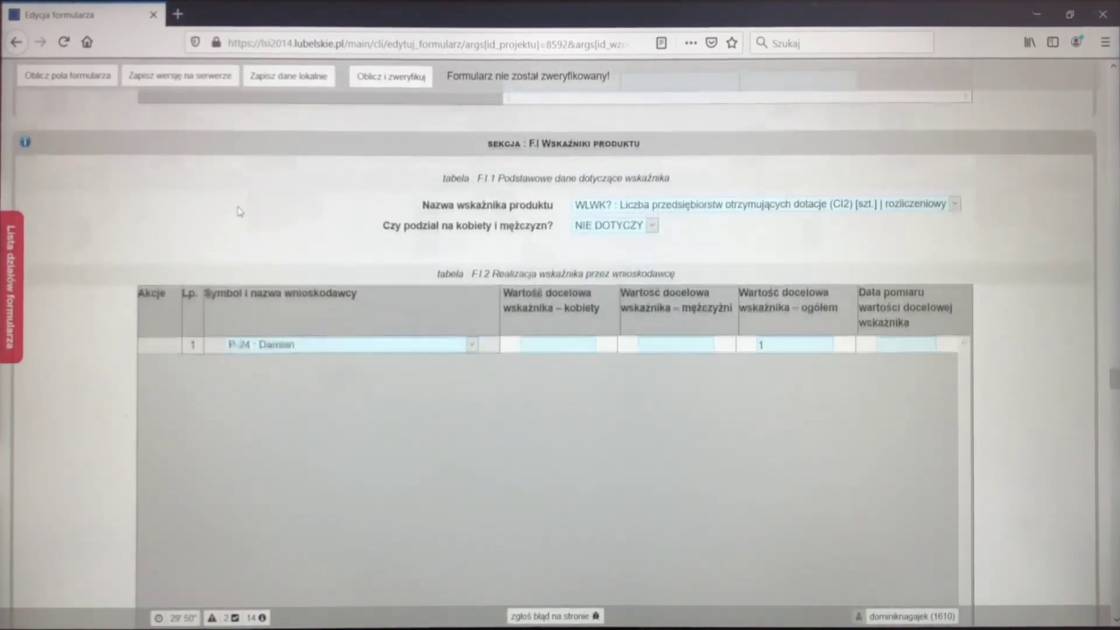
pyautogui.scroll(-9, 239, 211)
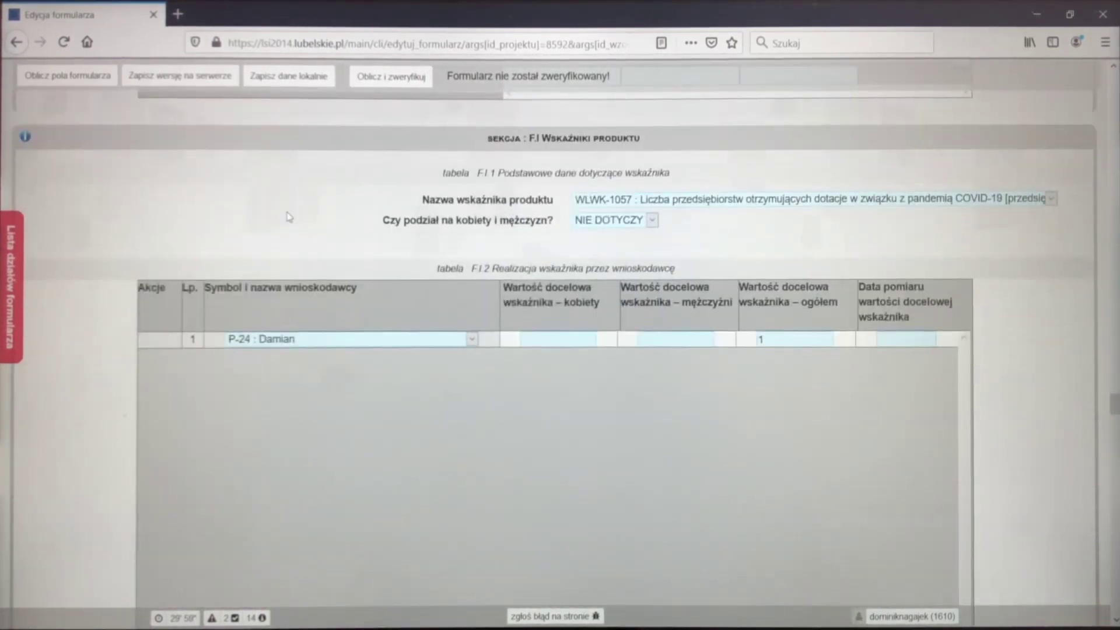
pyautogui.scroll(-9, 245, 208)
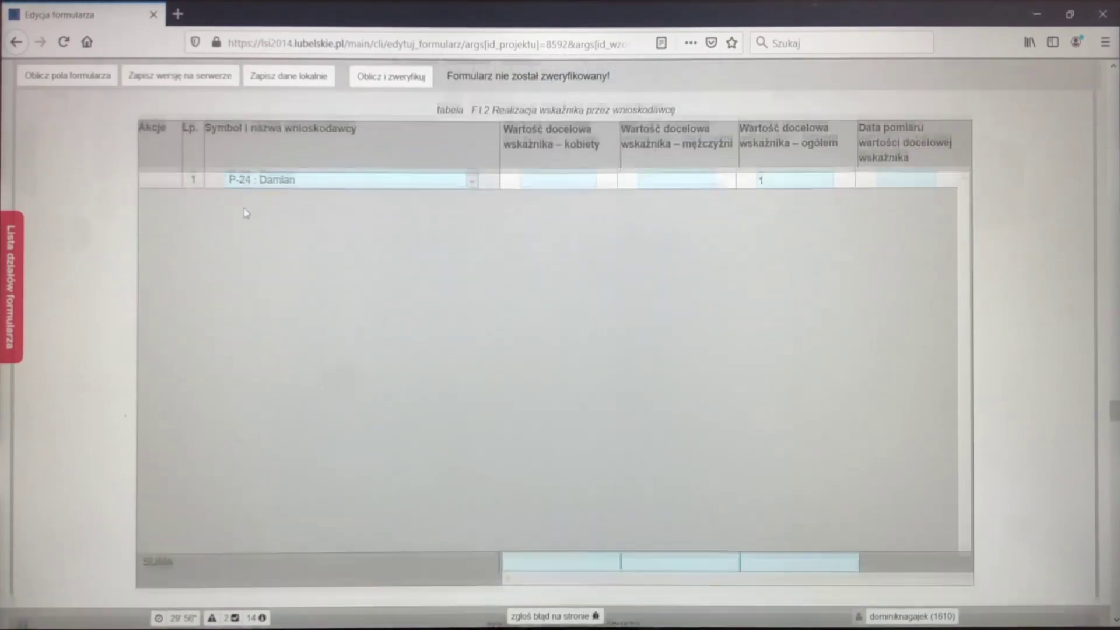
pyautogui.scroll(-7, 286, 252)
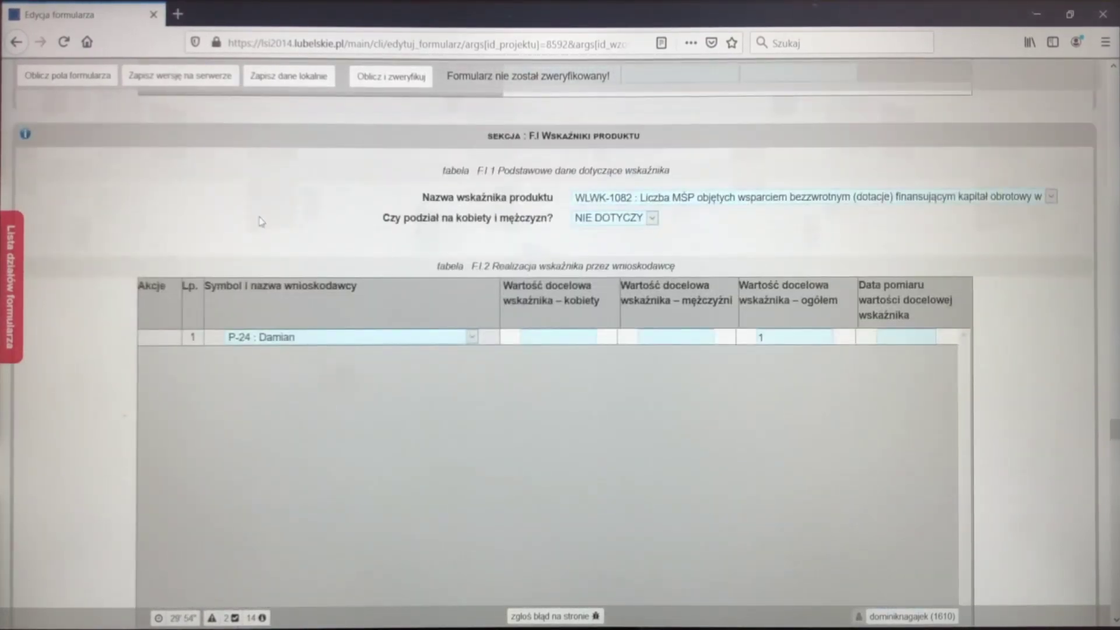
pyautogui.scroll(-2, 239, 234)
pyautogui.scroll(-9, 239, 235)
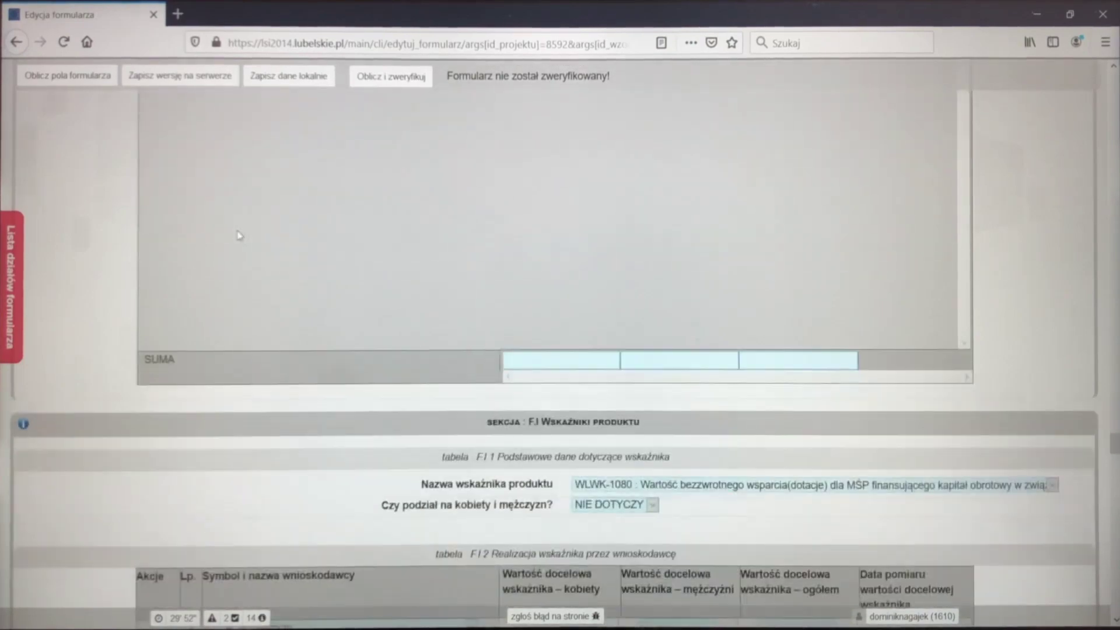
pyautogui.scroll(-9, 240, 235)
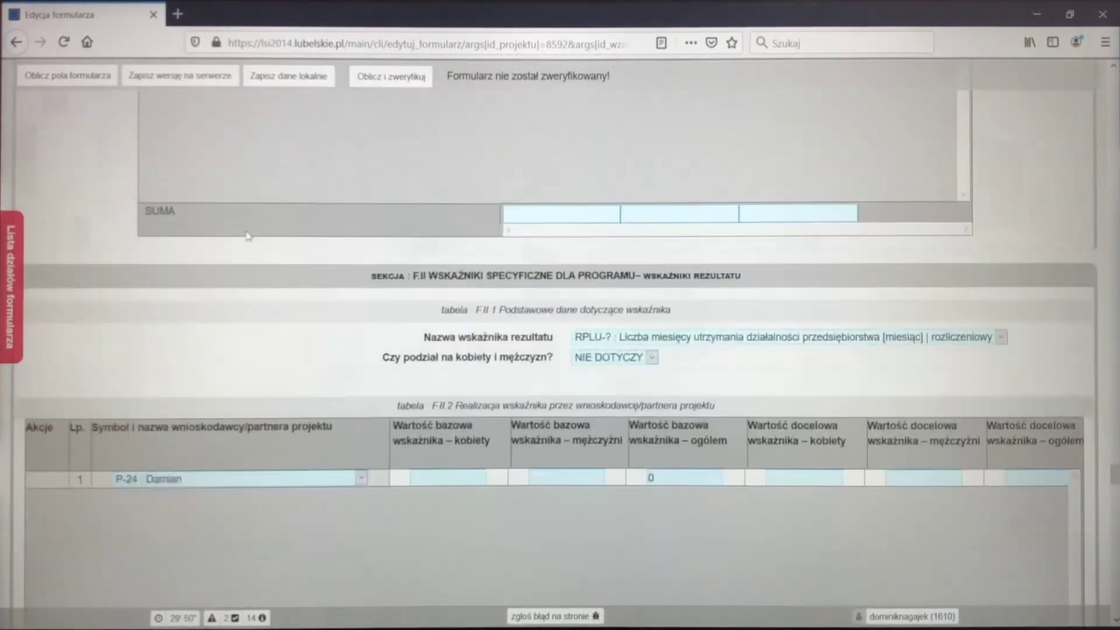
# Examine the result indicator on months of maintained business activity and its values per applicant in section F.II
pyautogui.scroll(5, 248, 235)
pyautogui.scroll(-8, 248, 236)
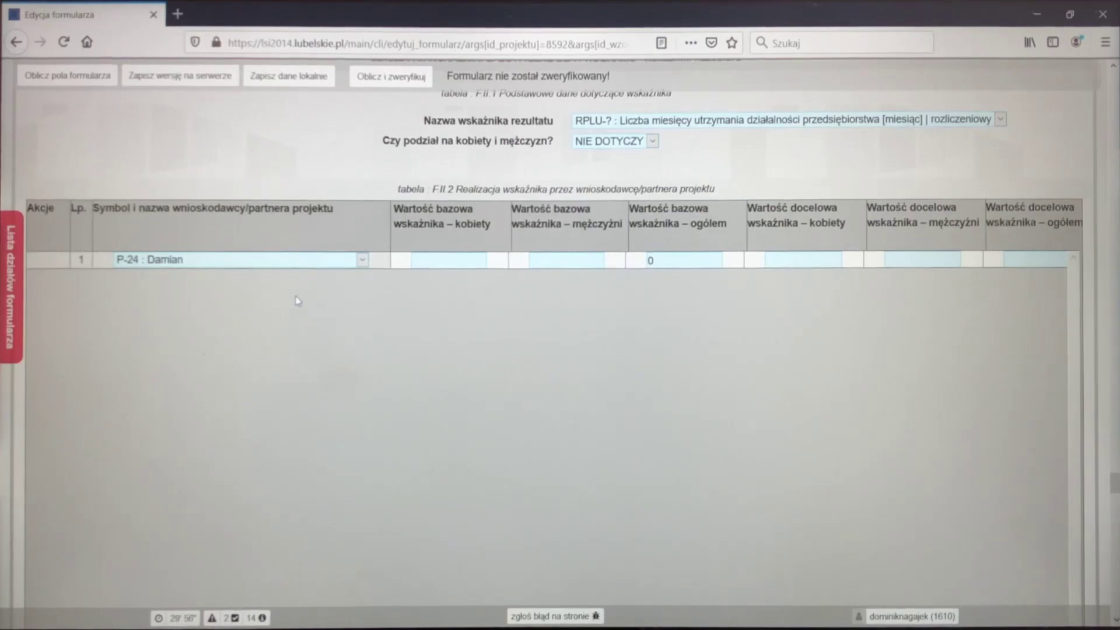
pyautogui.scroll(-2, 300, 298)
pyautogui.scroll(2, 304, 291)
pyautogui.scroll(-10, 155, 373)
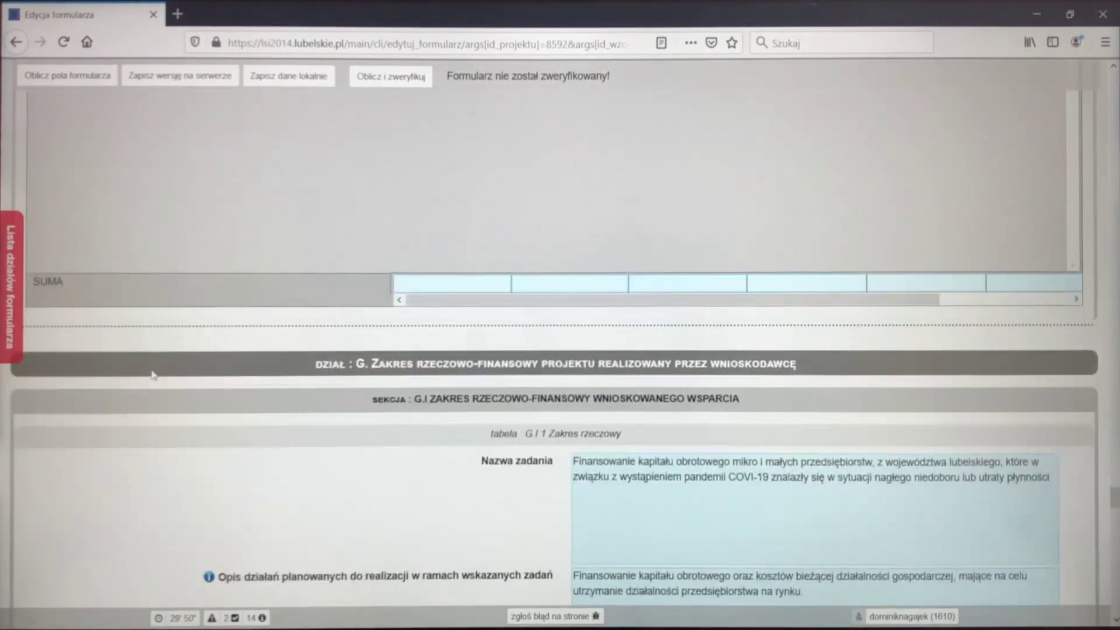
# In table G.I.2, set the declared number of months of financing and maintained activity to 2
pyautogui.scroll(-3, 169, 350)
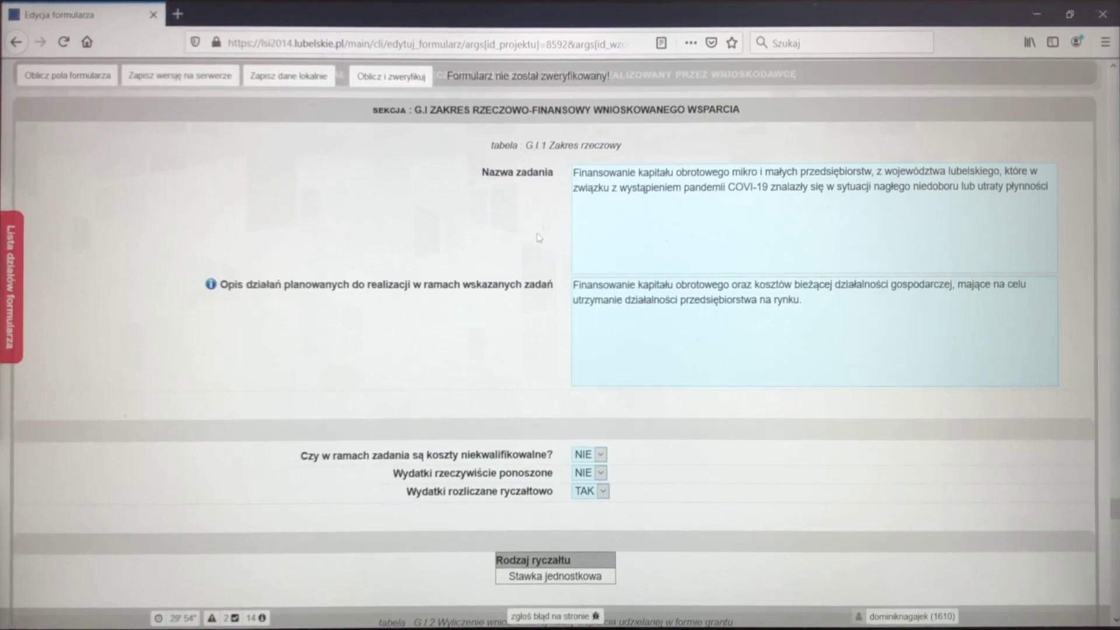
pyautogui.scroll(-4, 350, 309)
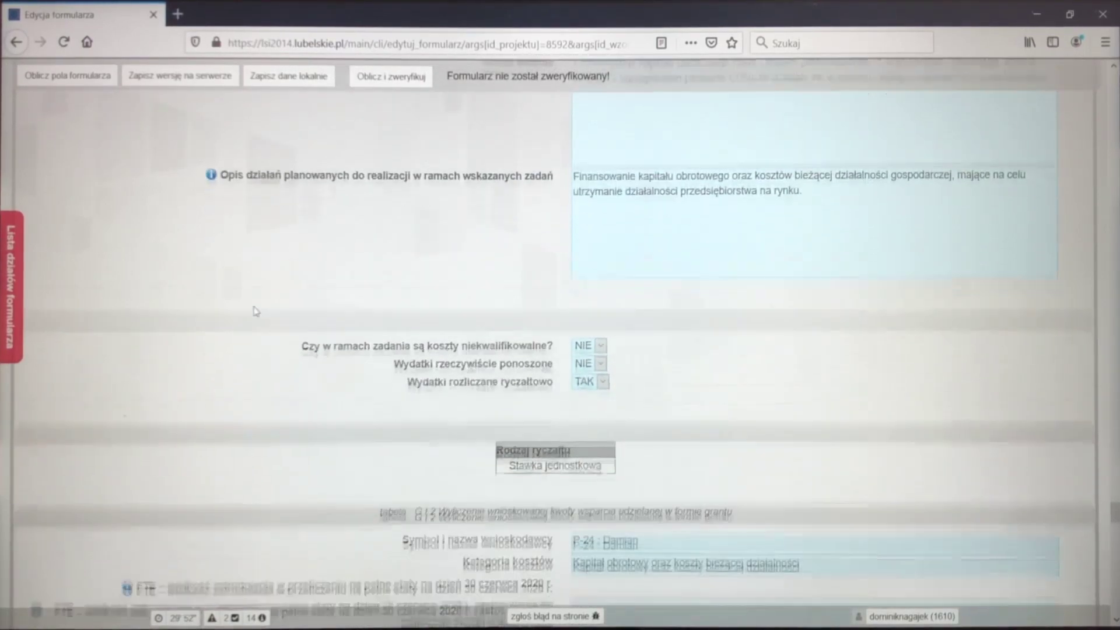
pyautogui.scroll(-3, 266, 314)
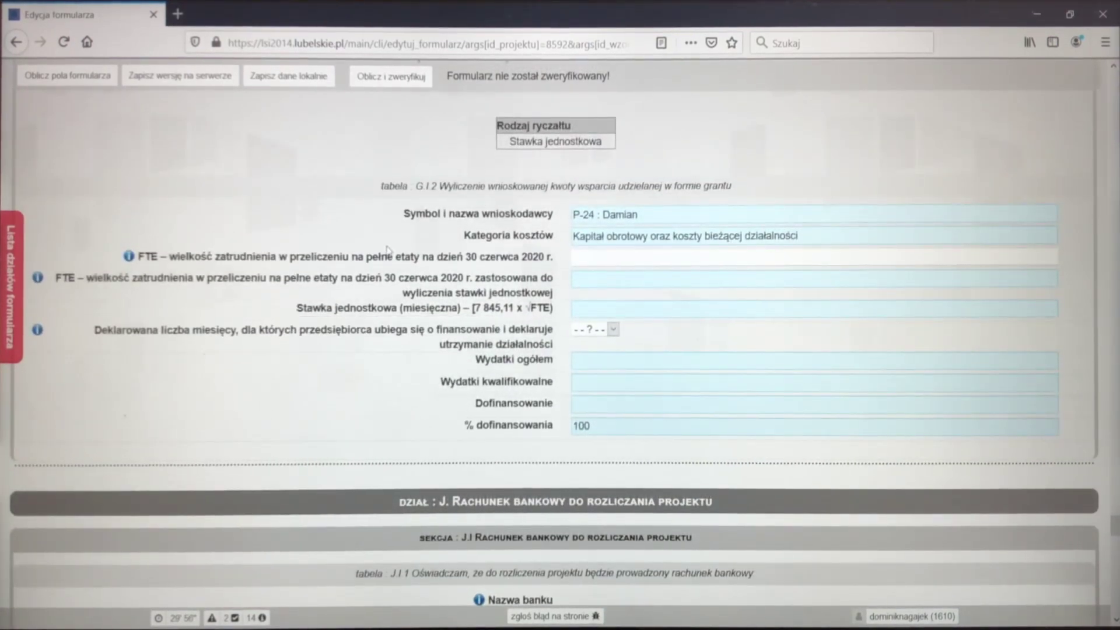
pyautogui.click(610, 261)
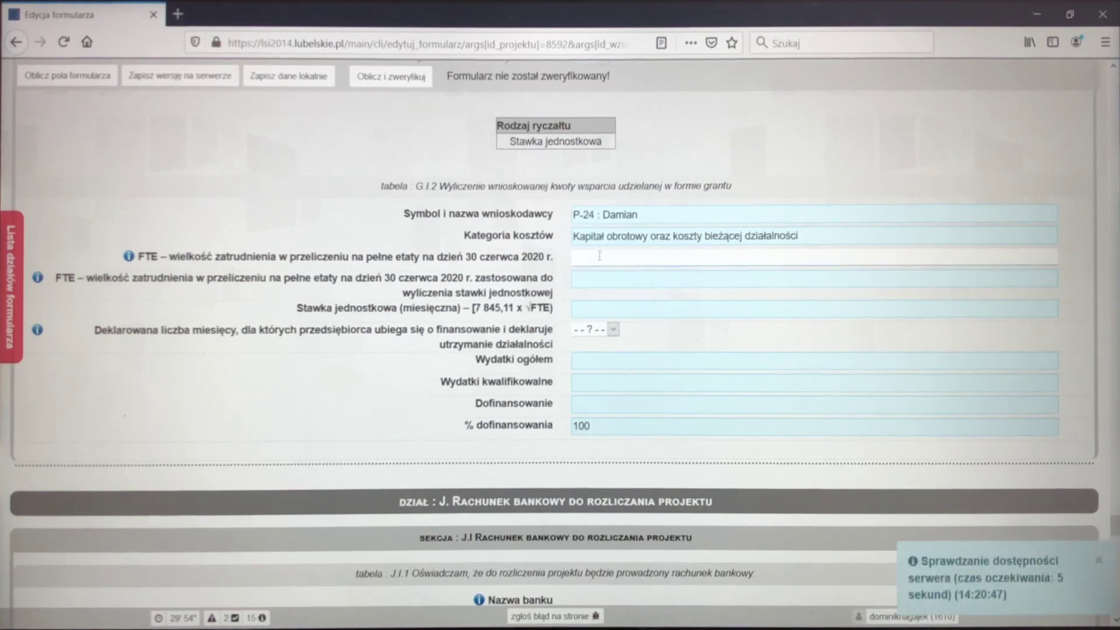
pyautogui.click(601, 330)
pyautogui.click(586, 386)
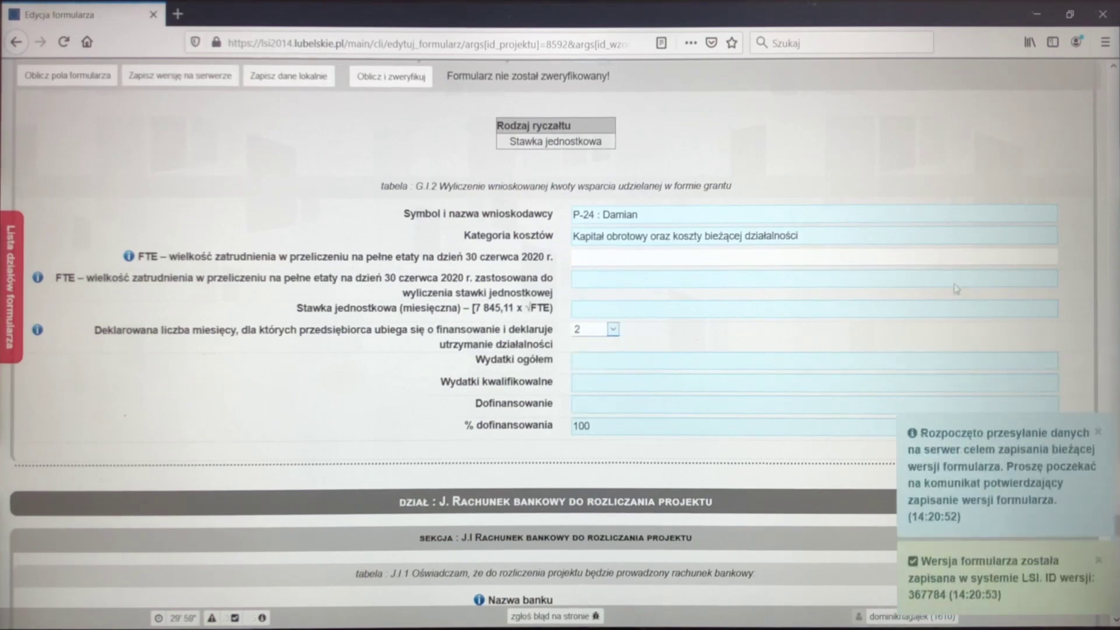
# Enter 10,8 as the FTE employment size as of 30 czerwca 2020 r. in table G.I.2
pyautogui.click(1028, 259)
pyautogui.write('1')
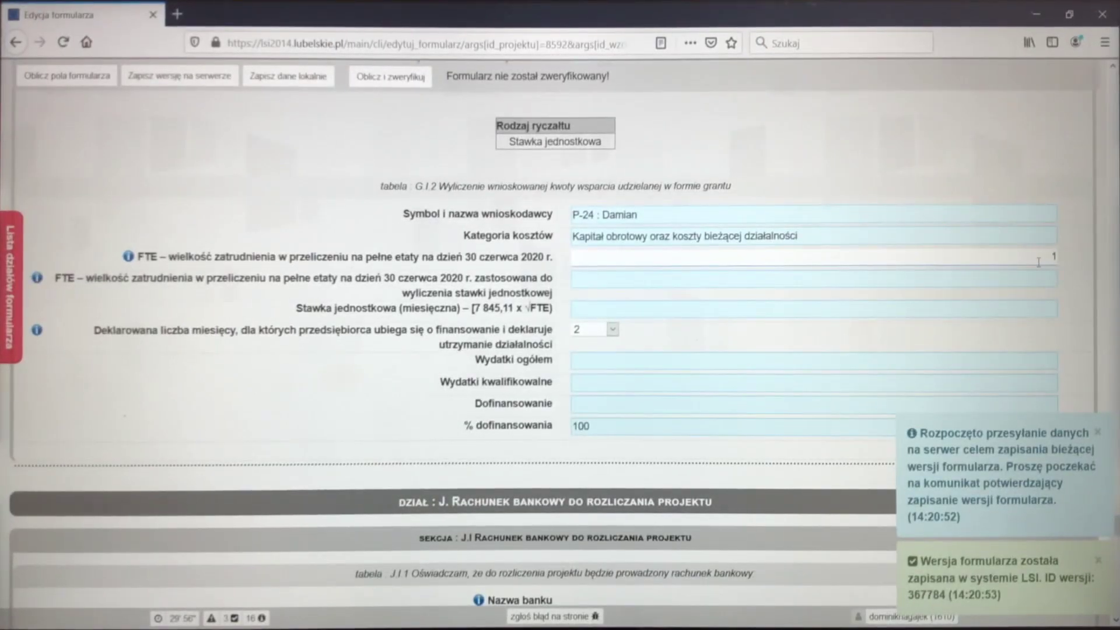
pyautogui.write('0,8')
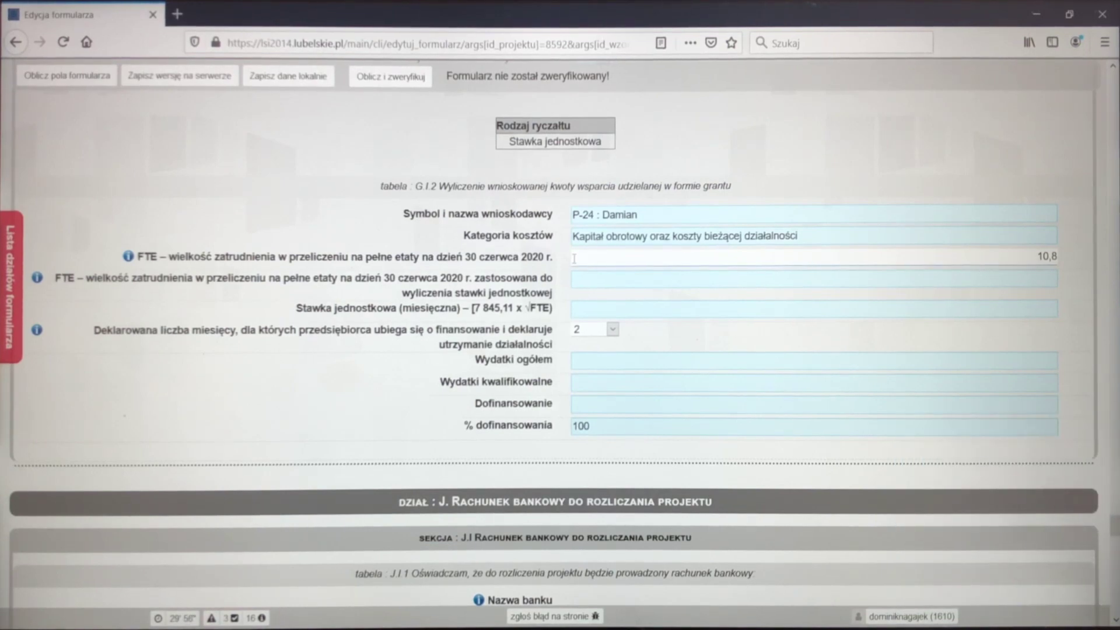
pyautogui.click(574, 258)
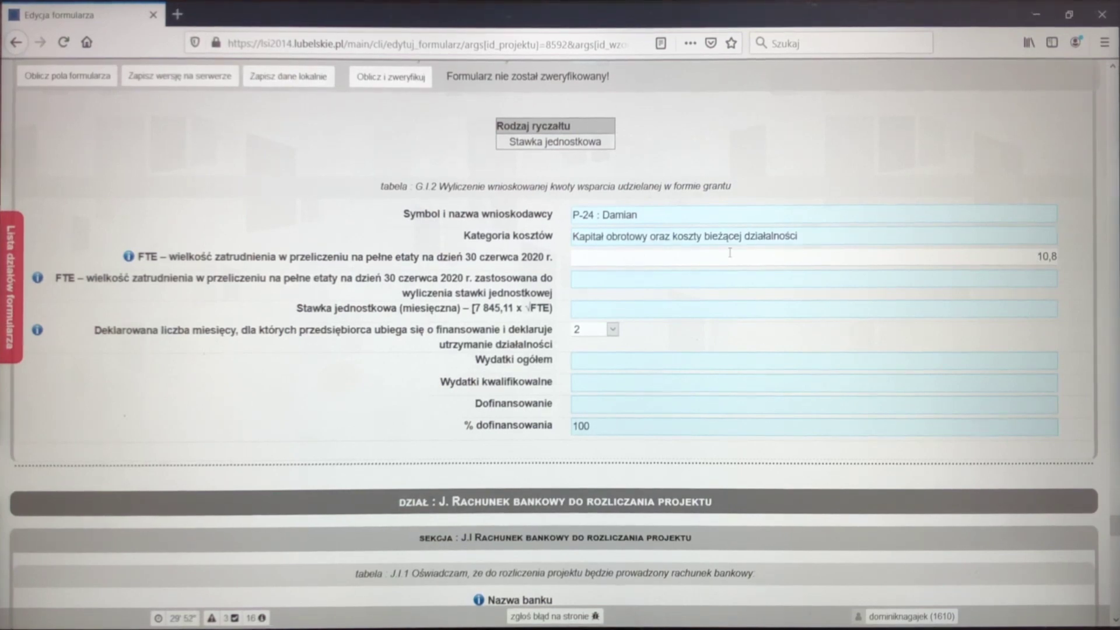
# Calculate and verify the form, and highlight the computed monthly unit rate and the Dofinansowanie amount in table G.I.2
pyautogui.click(395, 86)
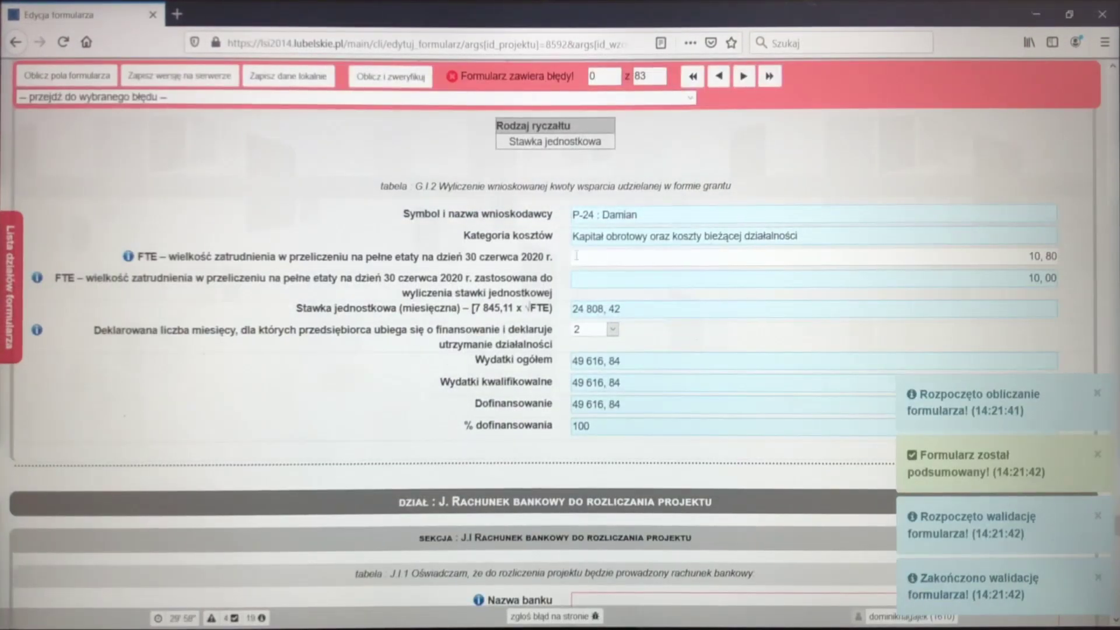
pyautogui.click(1097, 393)
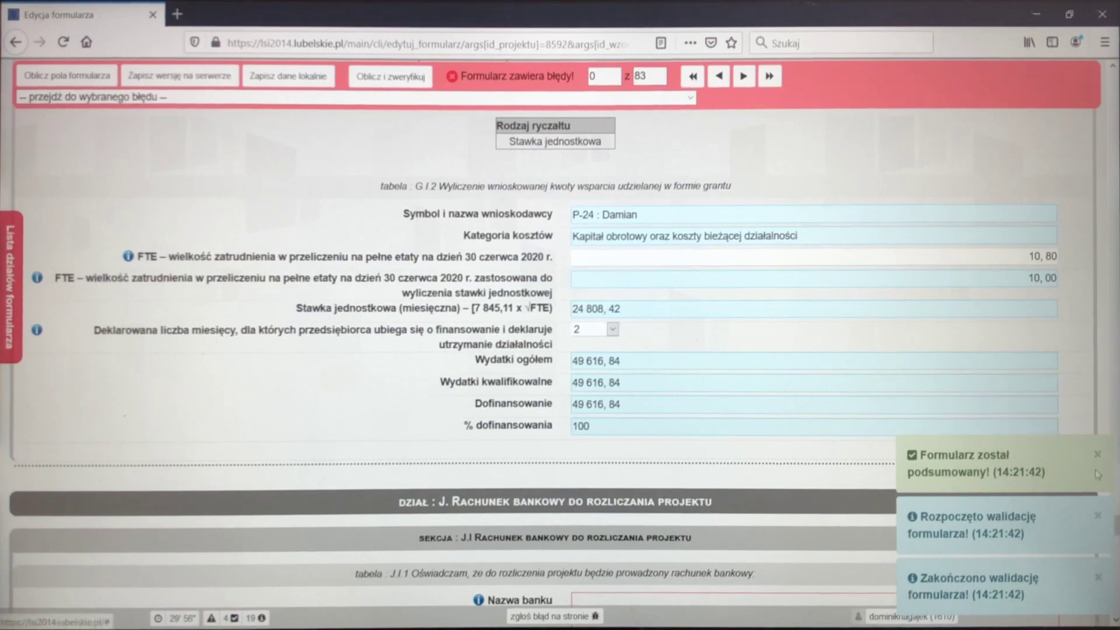
pyautogui.click(1099, 454)
pyautogui.click(1098, 516)
pyautogui.click(1099, 578)
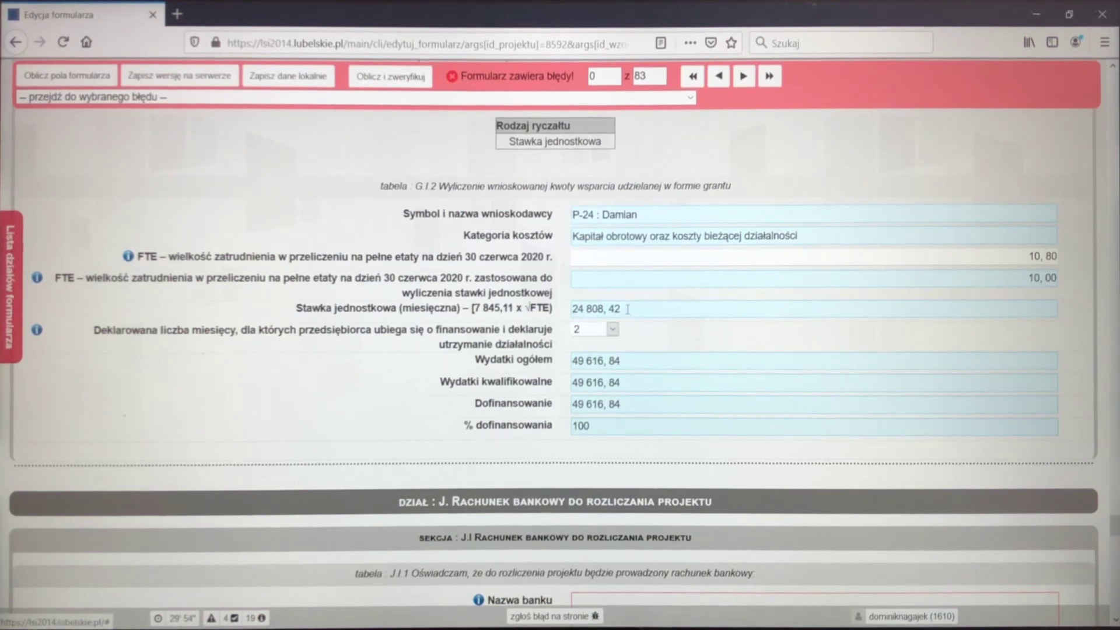
pyautogui.moveTo(632, 313); pyautogui.dragTo(567, 313)
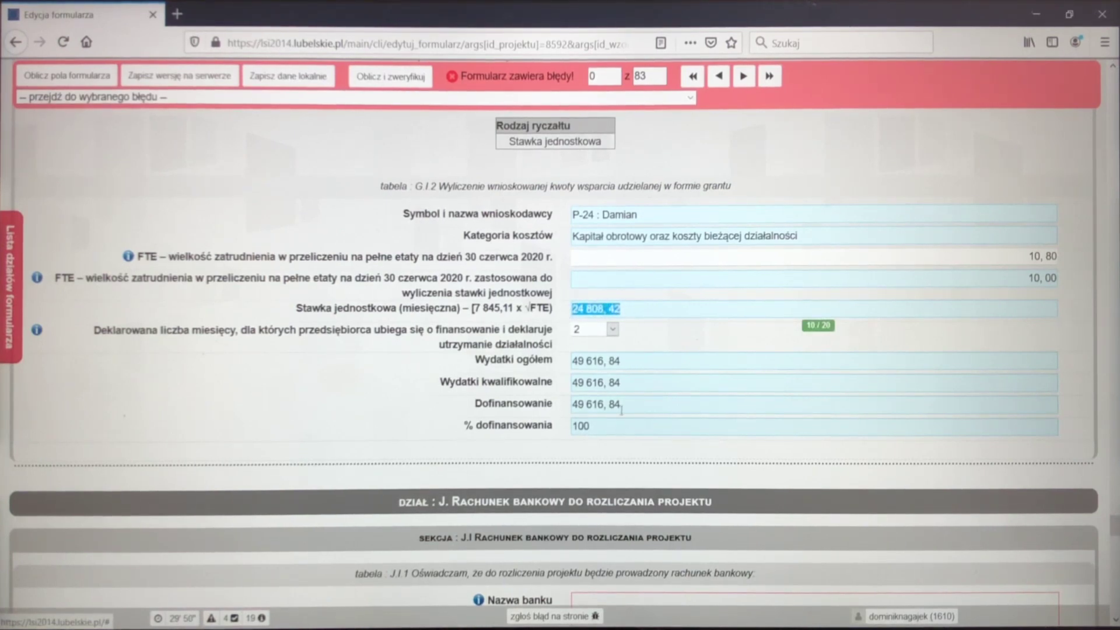
pyautogui.moveTo(636, 399); pyautogui.dragTo(555, 404)
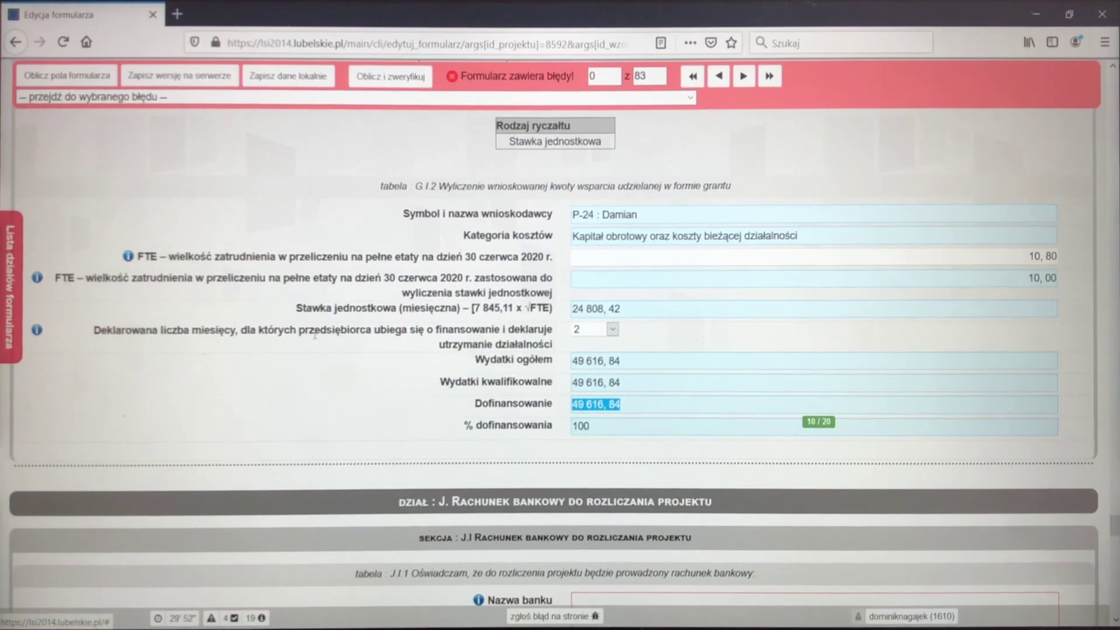
# Review the bank name and account number fields in section J and the list of required attachments in section K
pyautogui.scroll(-5, 533, 415)
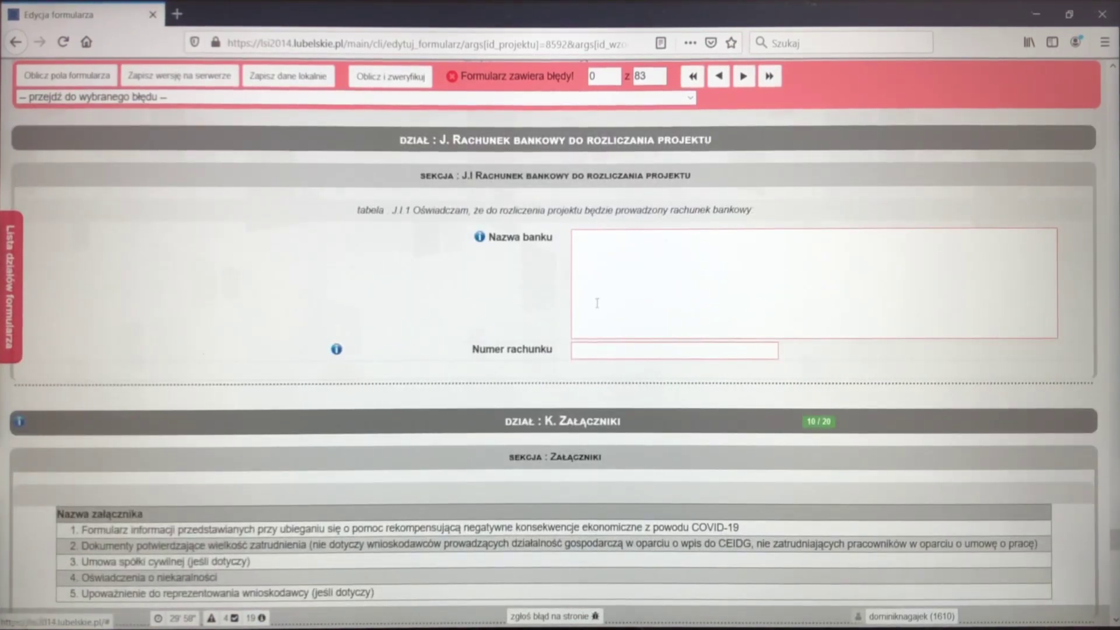
pyautogui.click(589, 243)
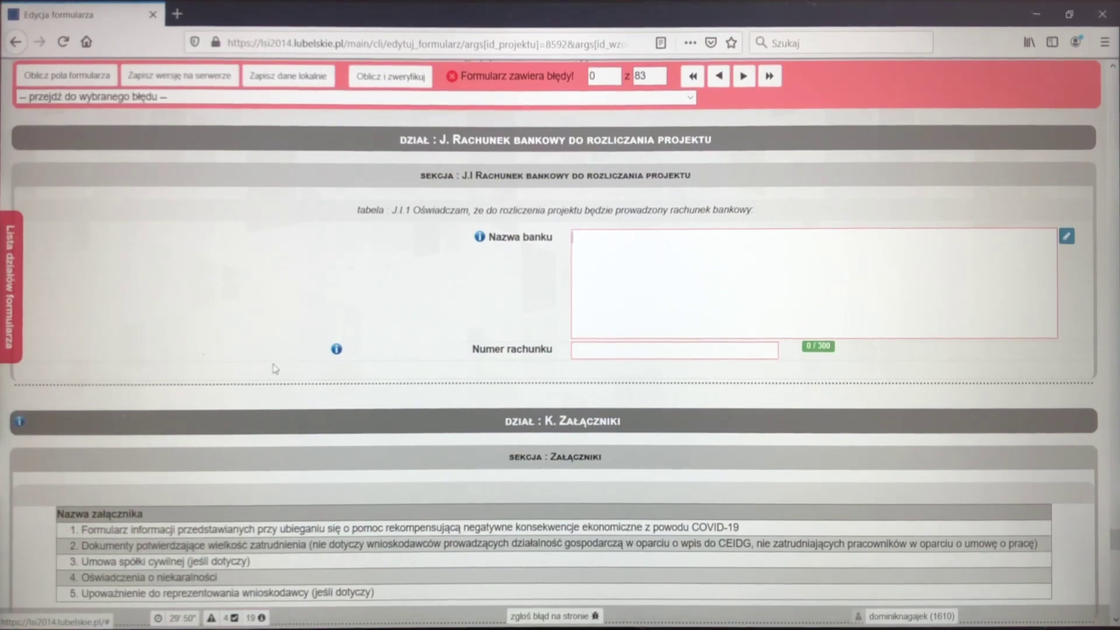
pyautogui.scroll(-3, 148, 343)
pyautogui.scroll(-3, 149, 343)
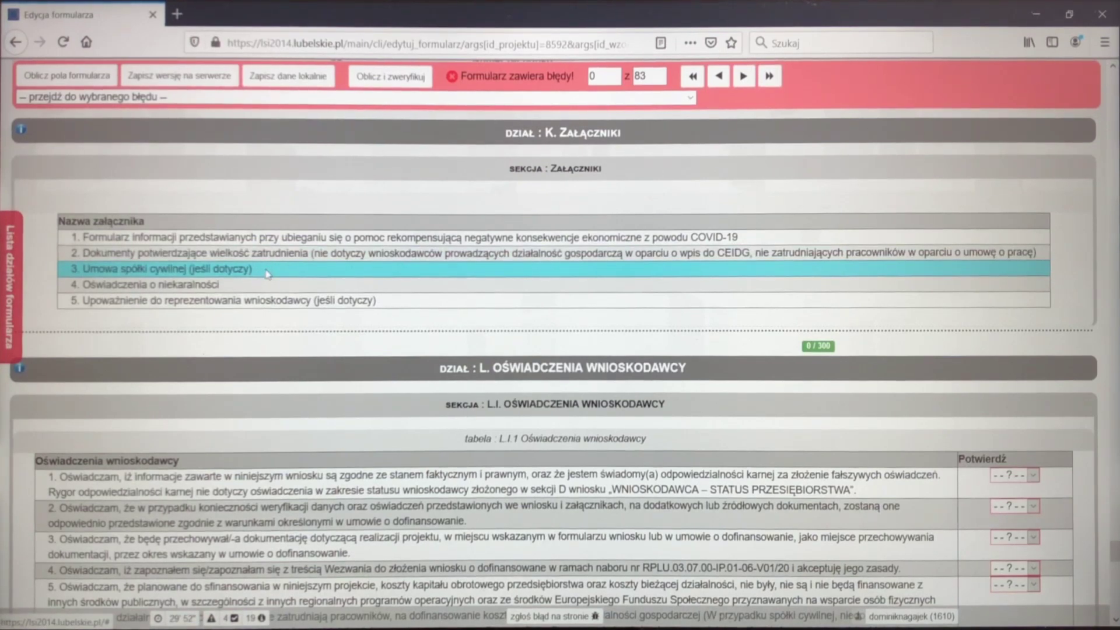
pyautogui.press('Up')
pyautogui.press('Up')
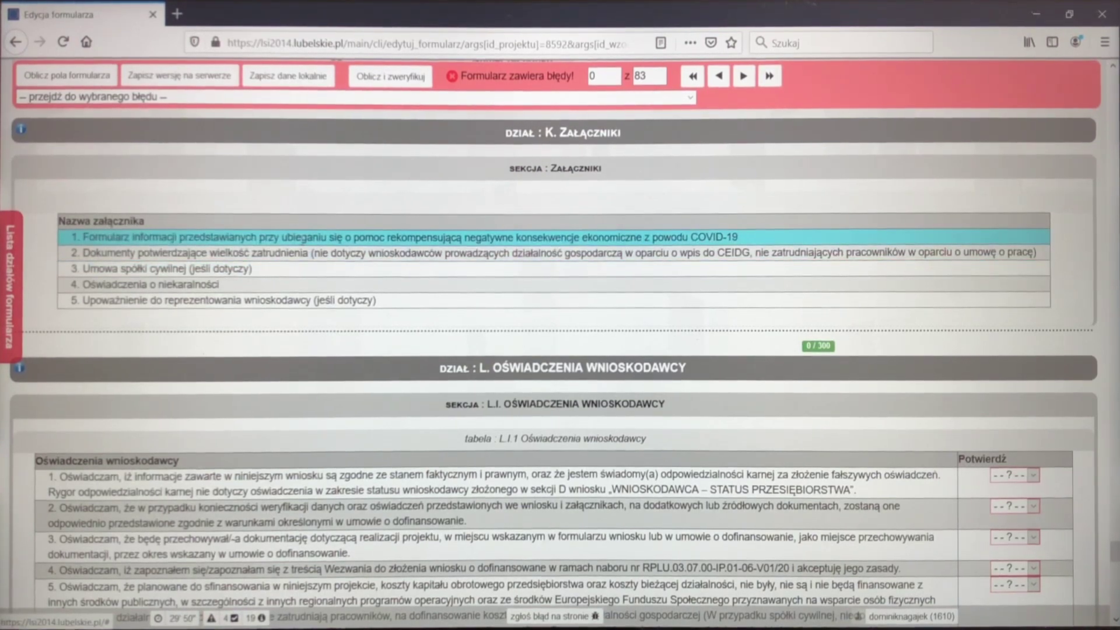